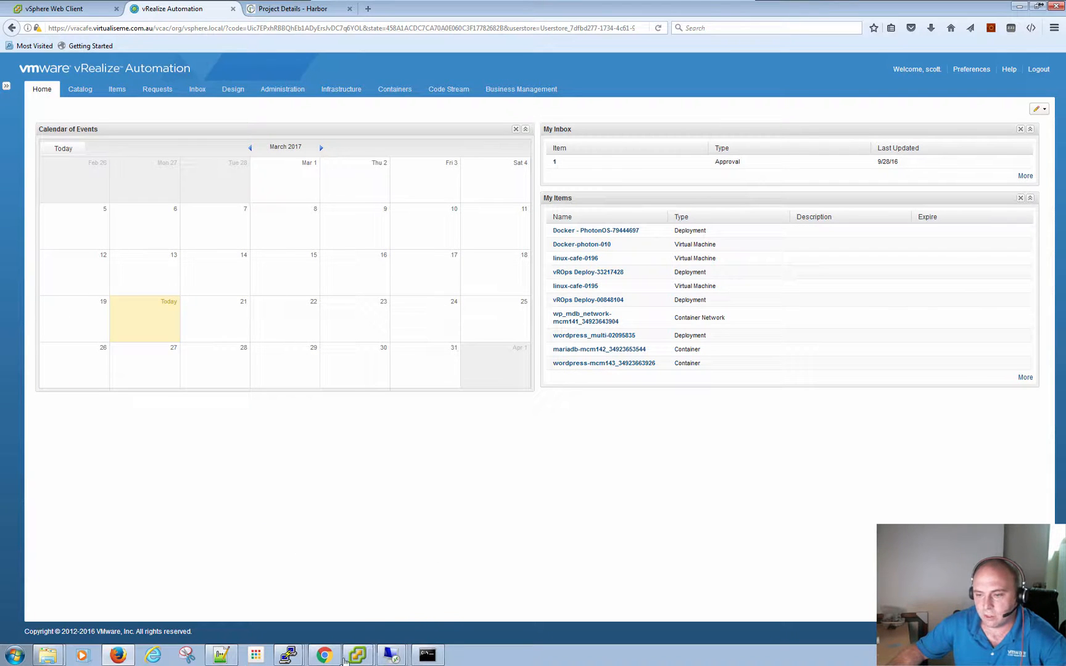
Switch to the vRealize Automation session in Chrome and open a Create AWS Machines request from the IaaS services.
left_click(326, 658)
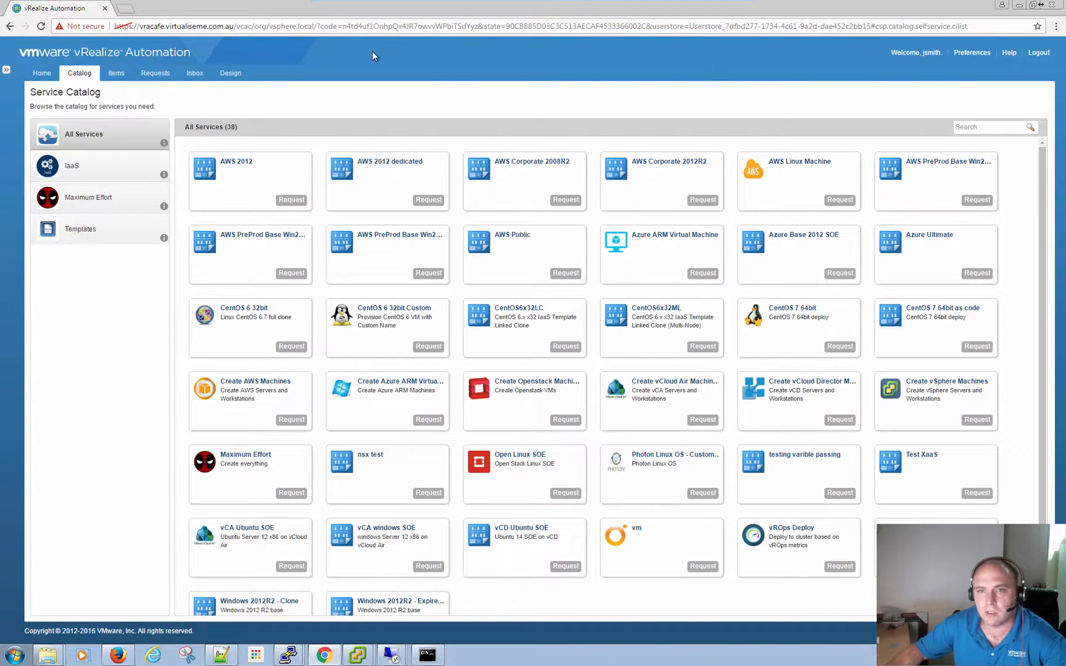
left_click(87, 197)
left_click(89, 173)
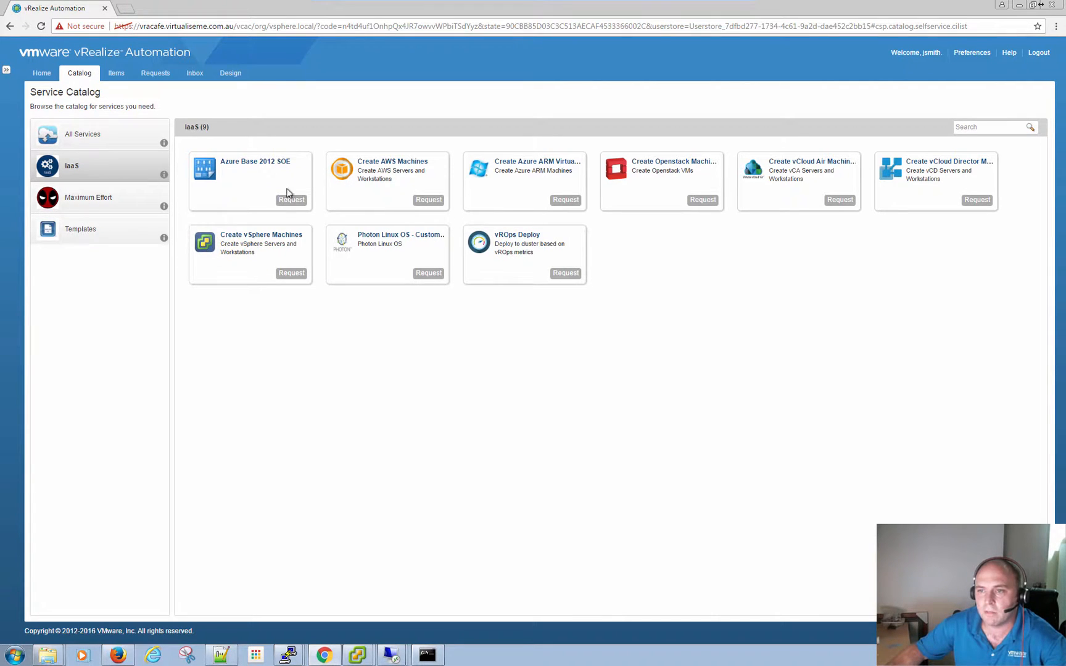
left_click(430, 200)
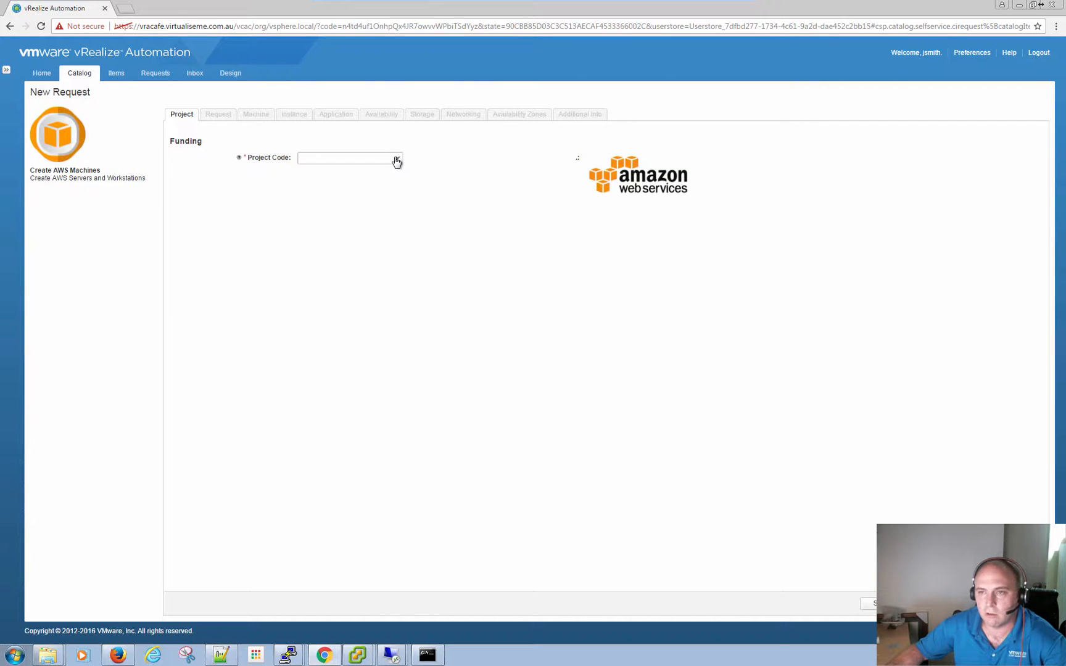
Check which project codes are available for the AWS machine request, and cancel the request.
left_click(396, 160)
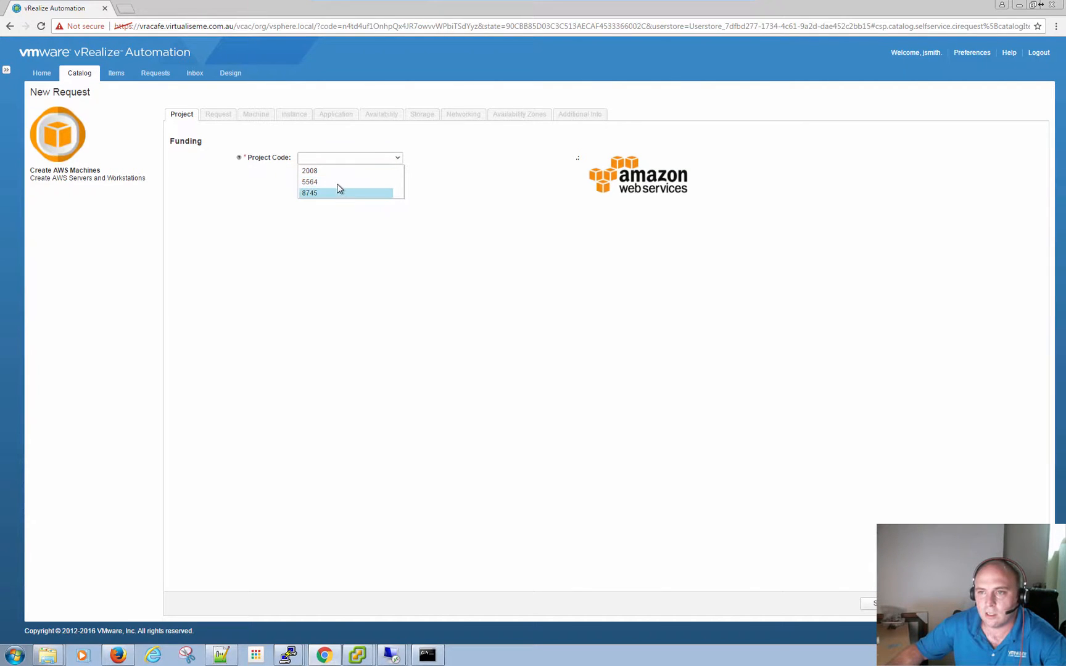
left_click(650, 292)
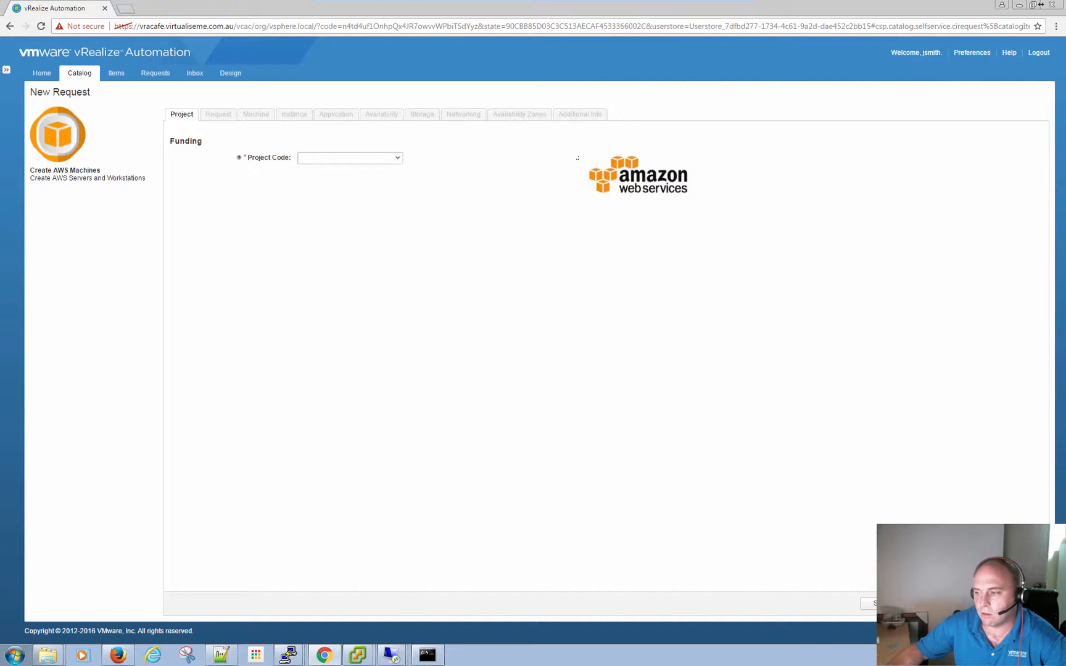
left_click(1026, 604)
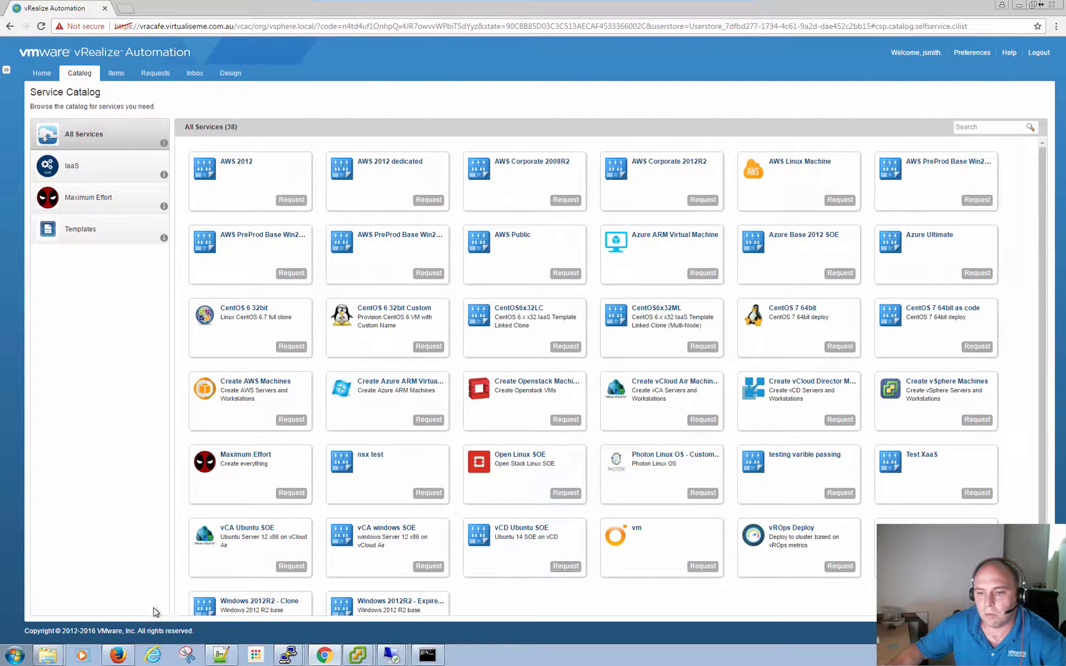
Switch to the vRealize Automation session in Firefox and open a Create Project request from the Project Management services.
left_click(118, 655)
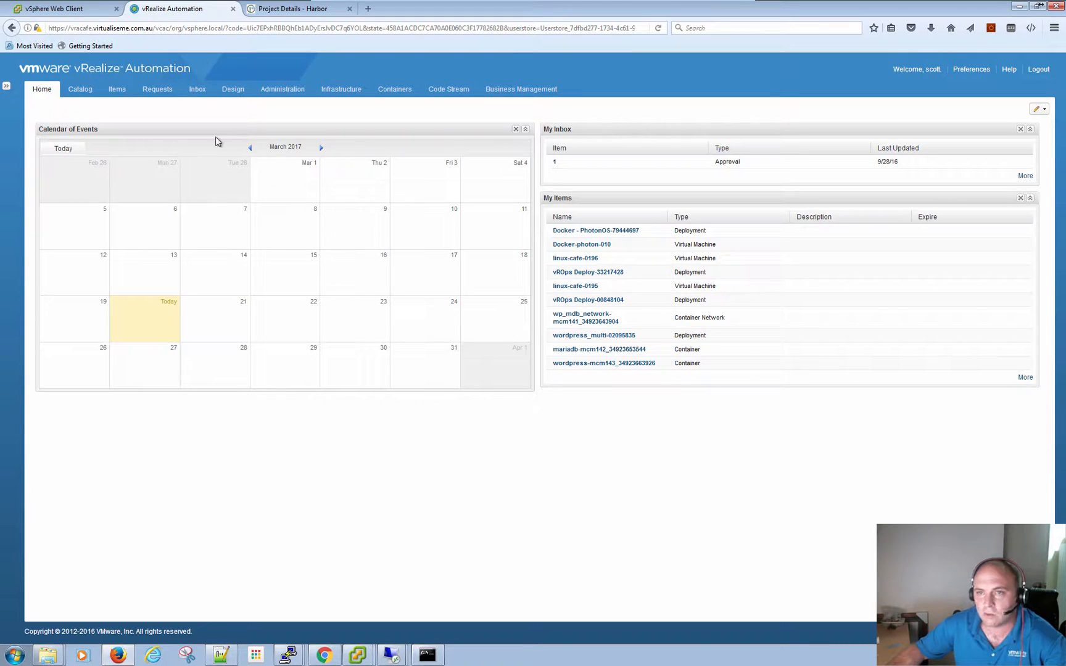
left_click(79, 88)
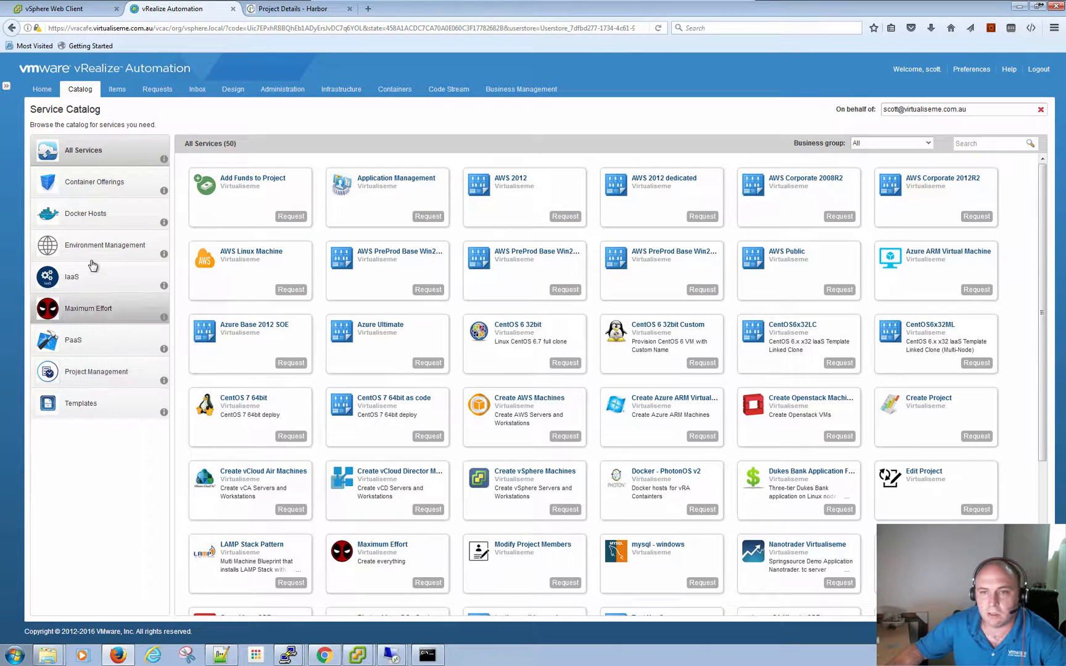
left_click(140, 371)
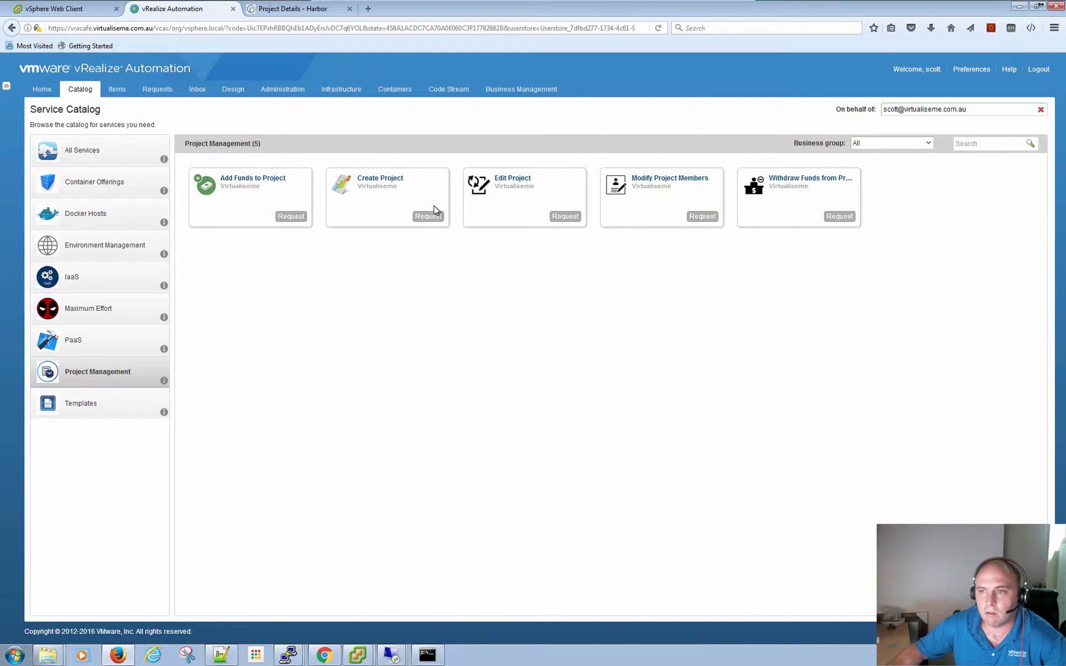
left_click(428, 217)
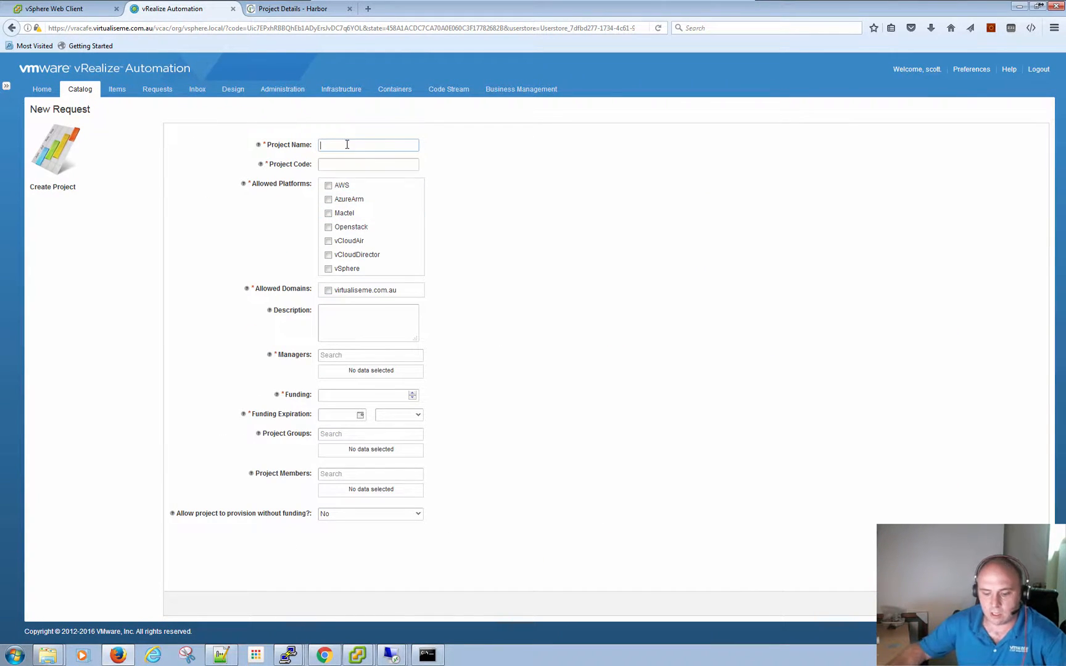
Name the new project VMUG DEMO and give it the project code 8668.
type("VMUG")
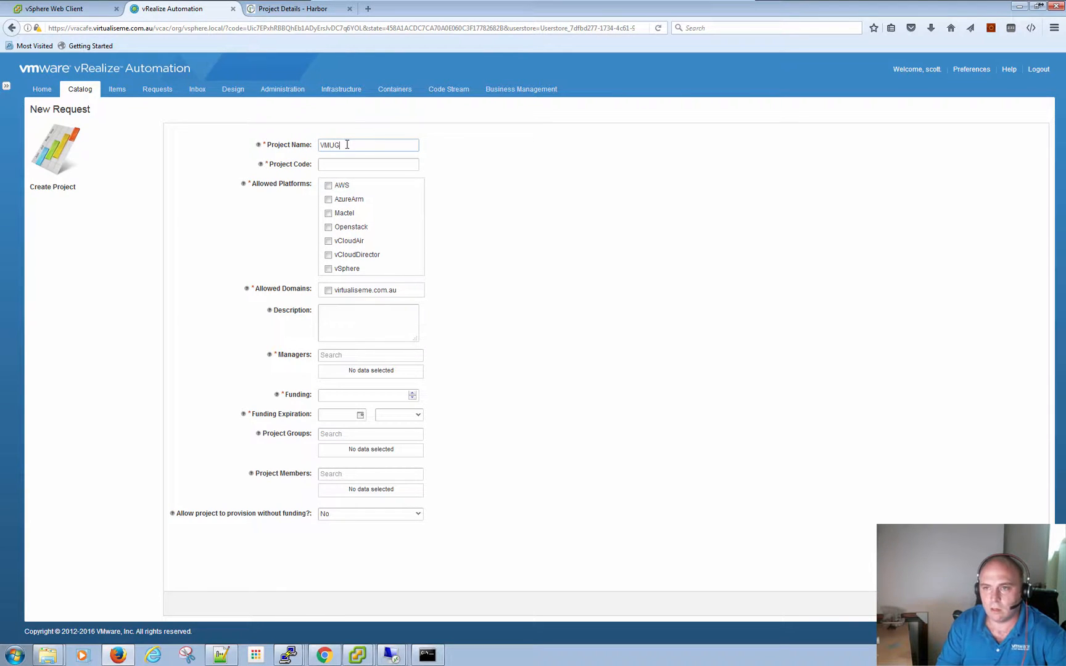
type(" DEMO")
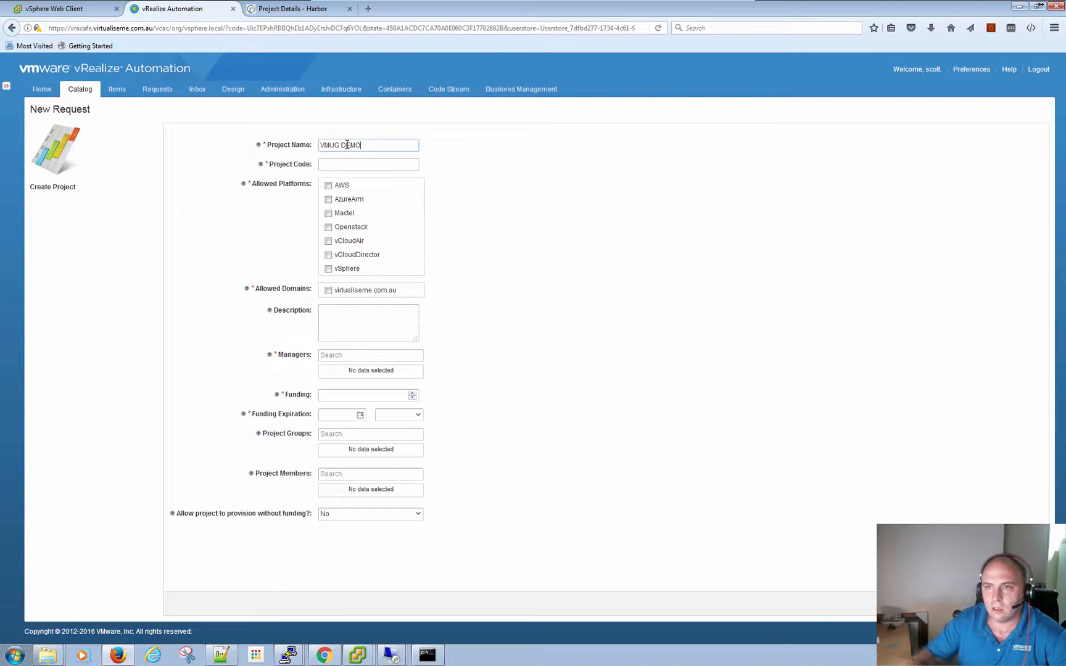
left_click(351, 165)
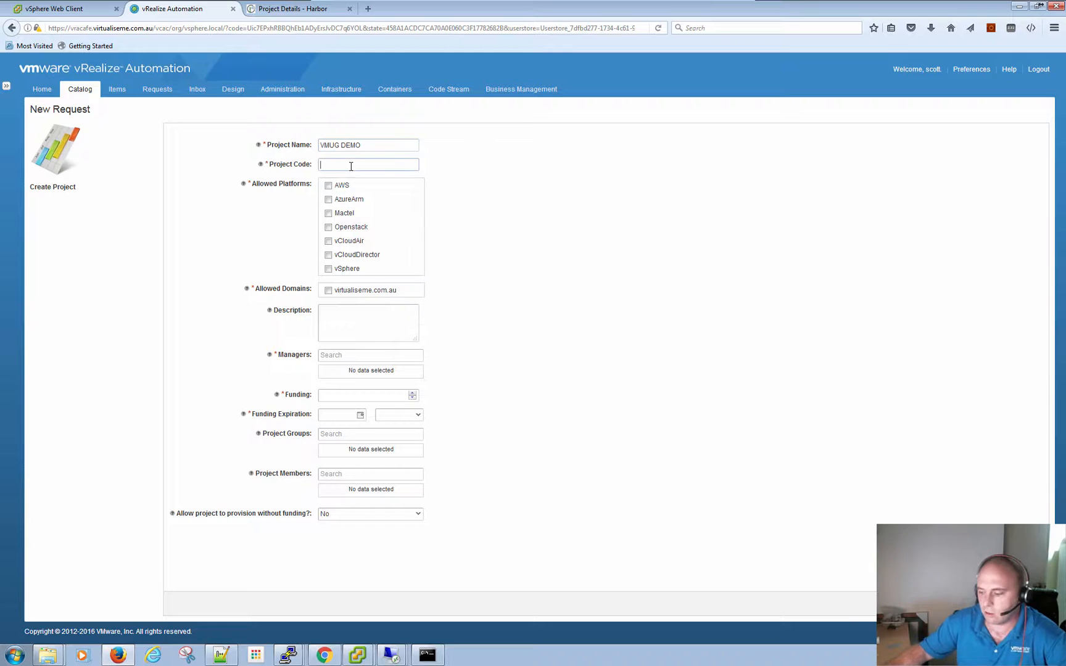
type("86")
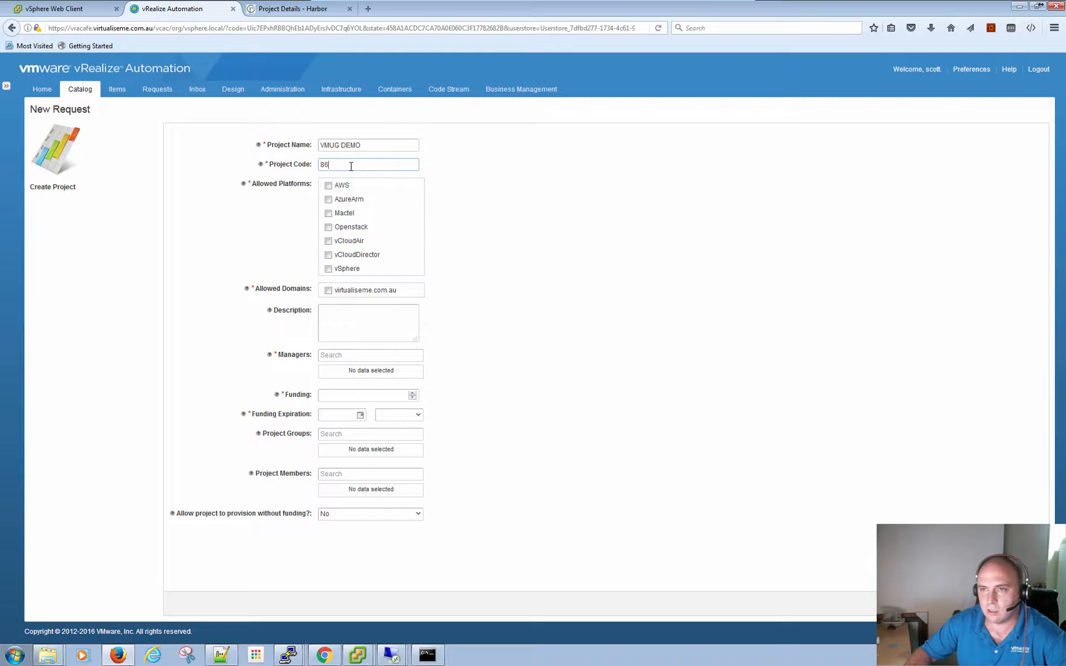
type("6")
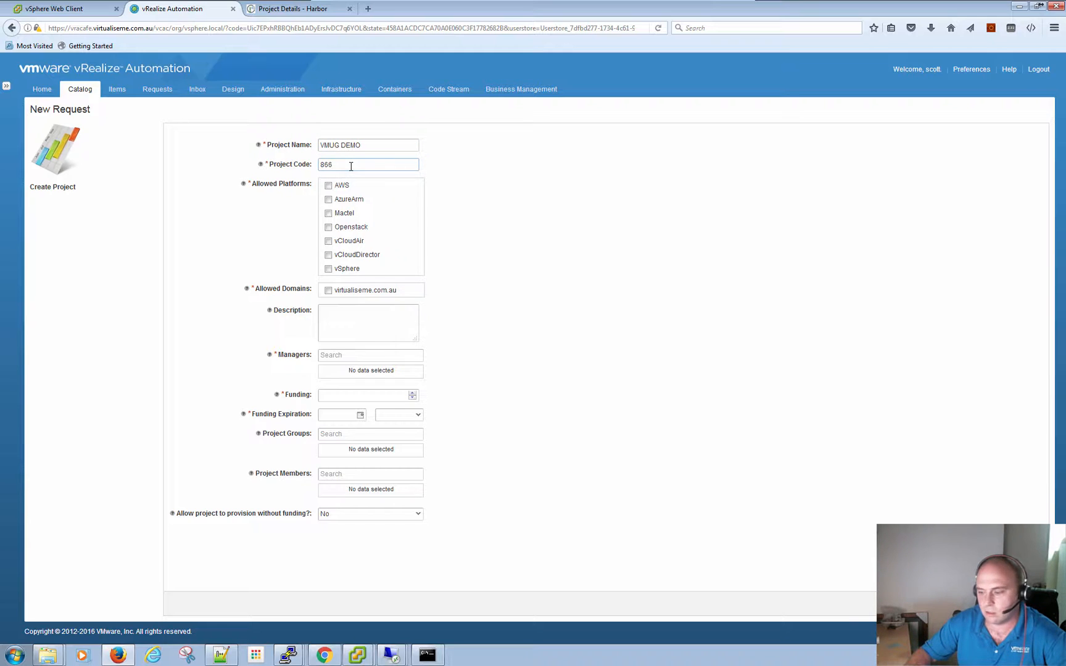
type("8")
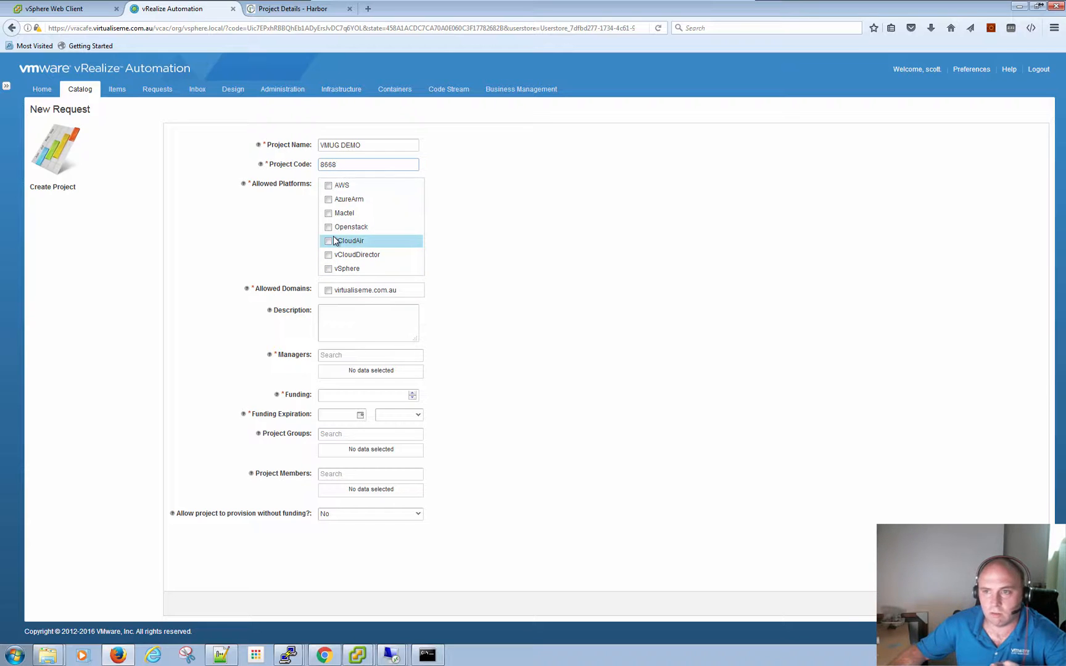
Allow the AWS and vSphere platforms and the virtualiseme.com.au domain for the project.
left_click(328, 187)
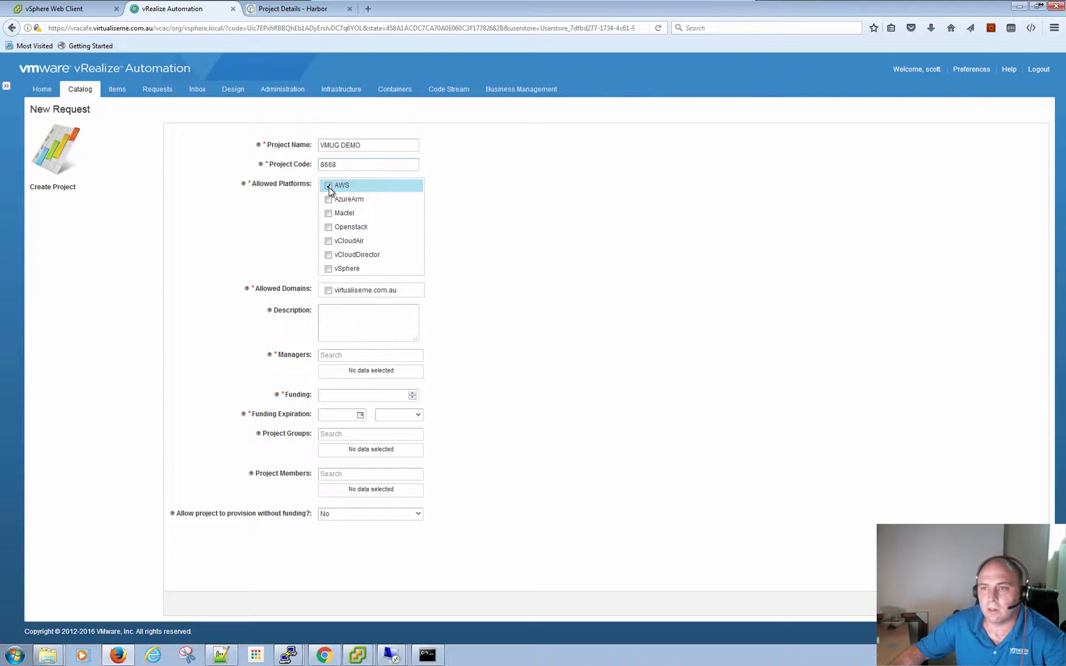
left_click(330, 270)
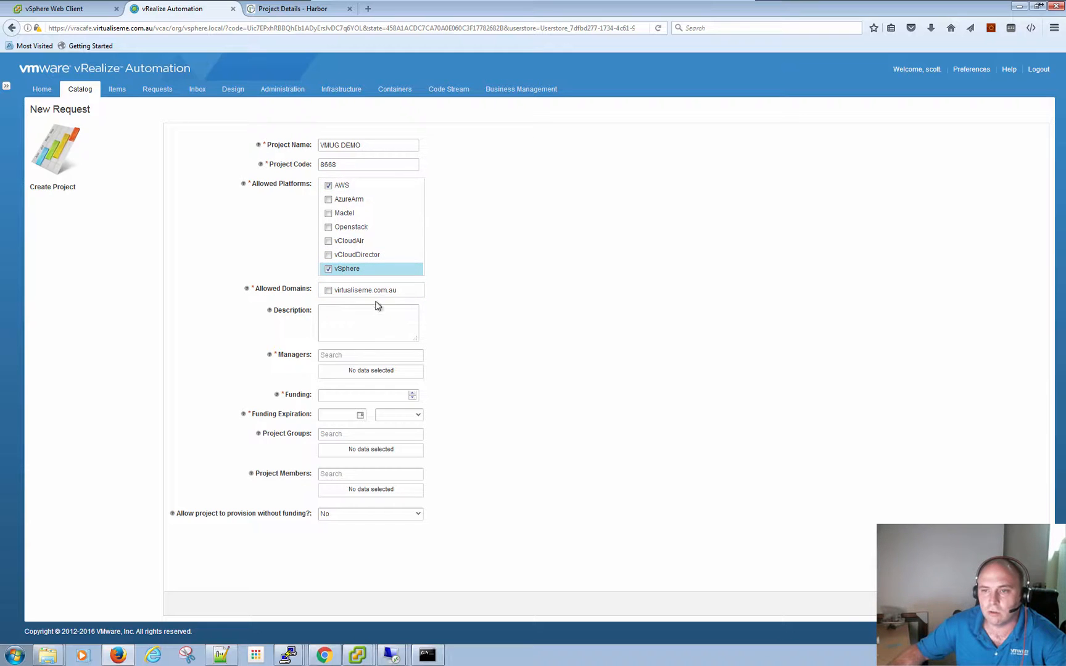
left_click(329, 292)
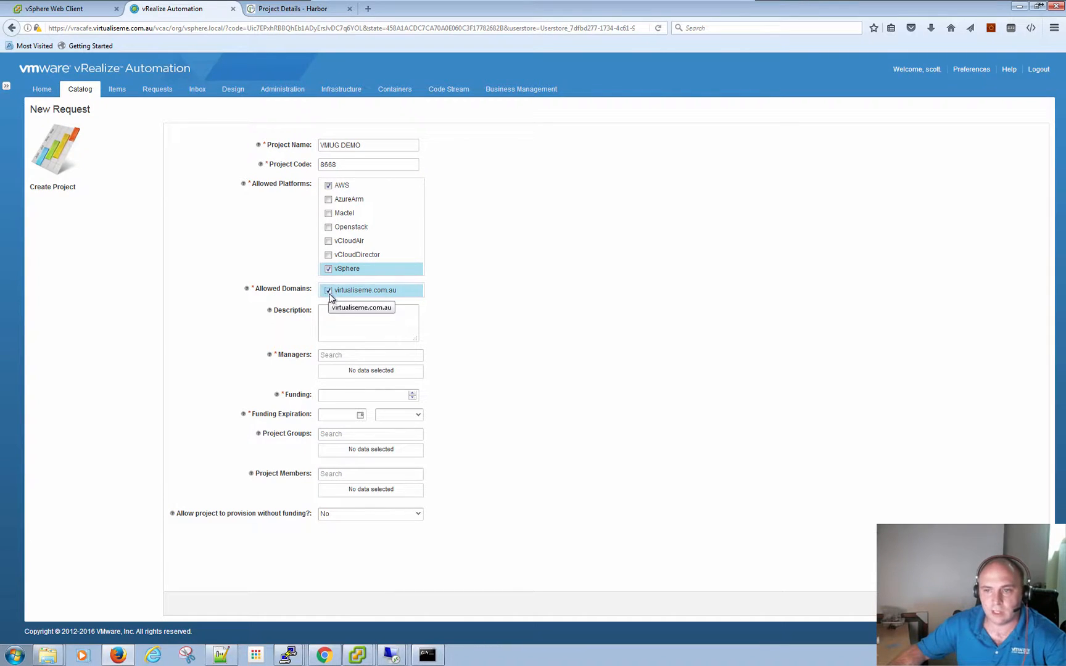
Enter "Project Demo" as the project description and assign the project manager by searching for their name.
left_click(341, 313)
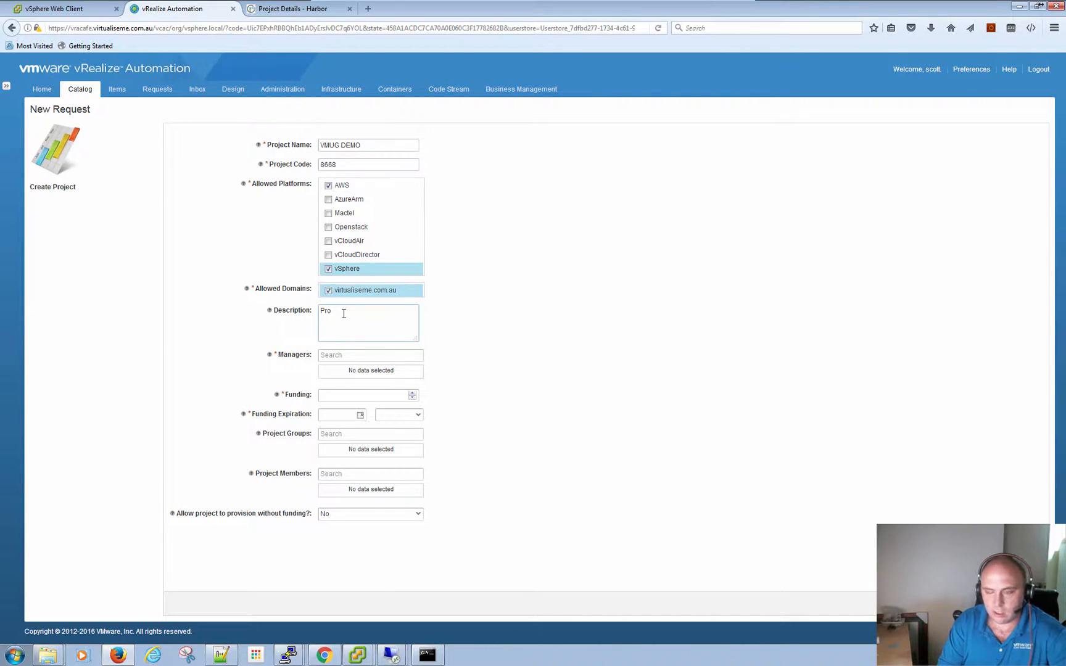
type("Project Demo")
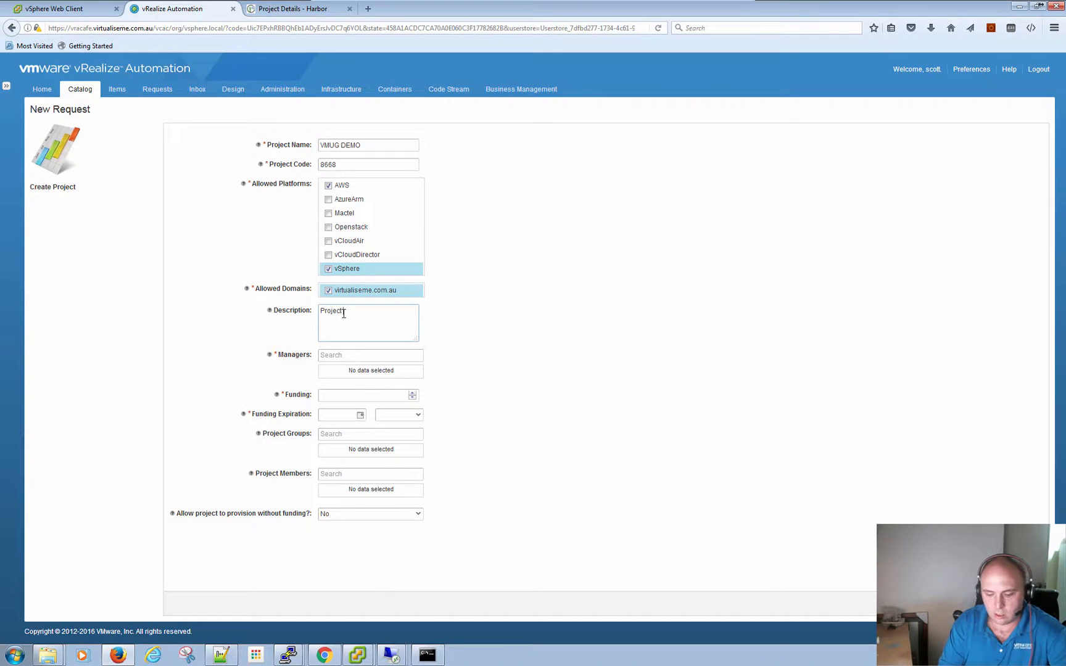
left_click(337, 354)
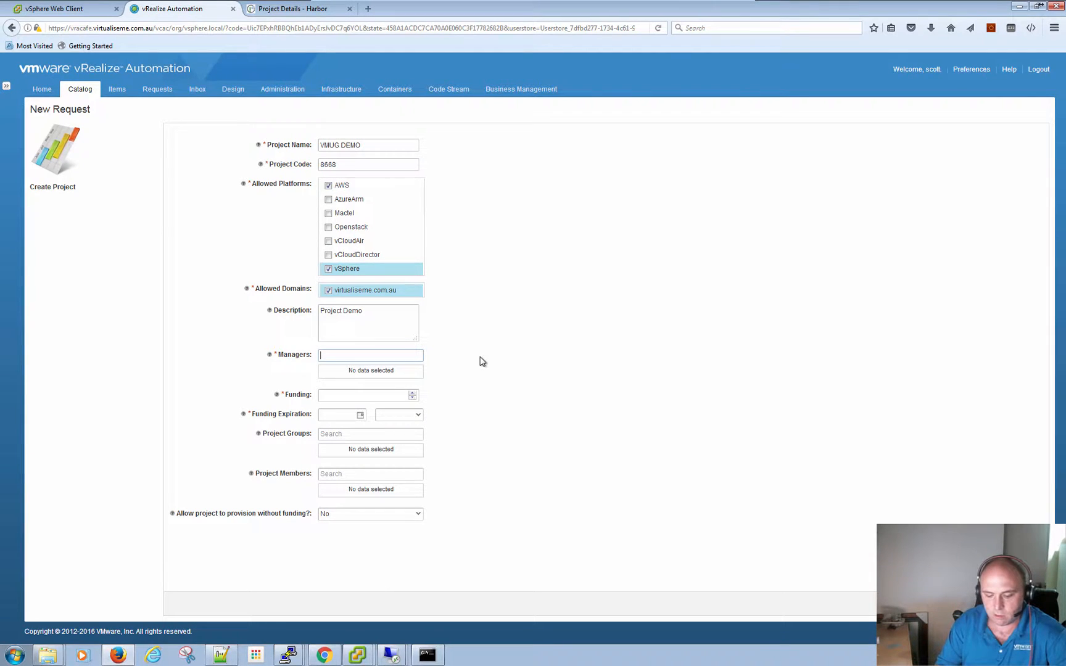
type("scott")
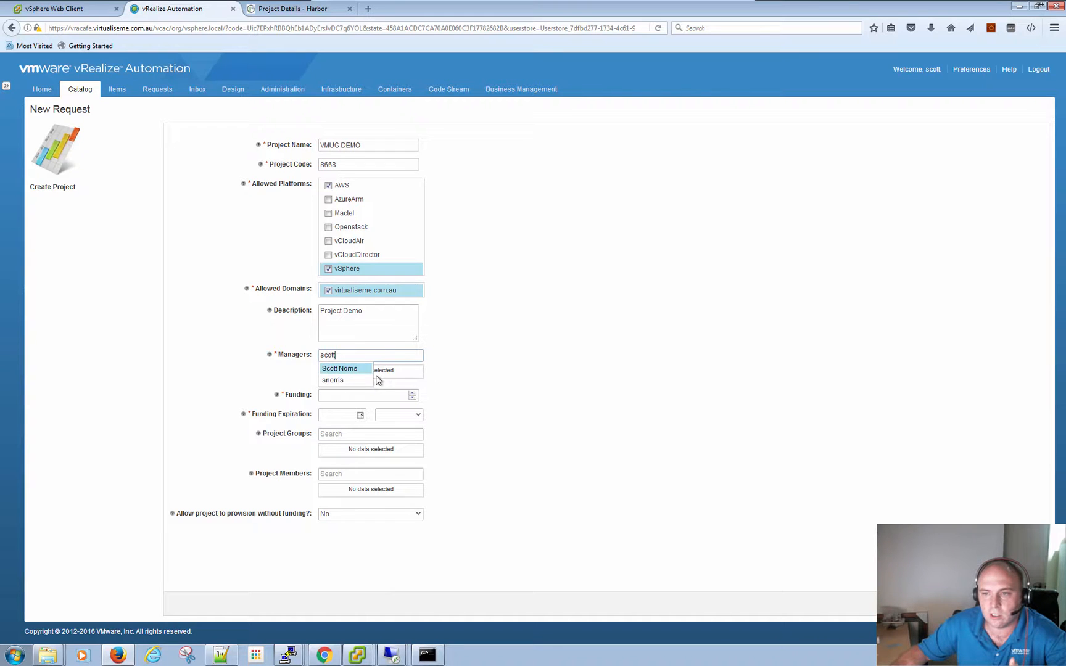
left_click(357, 370)
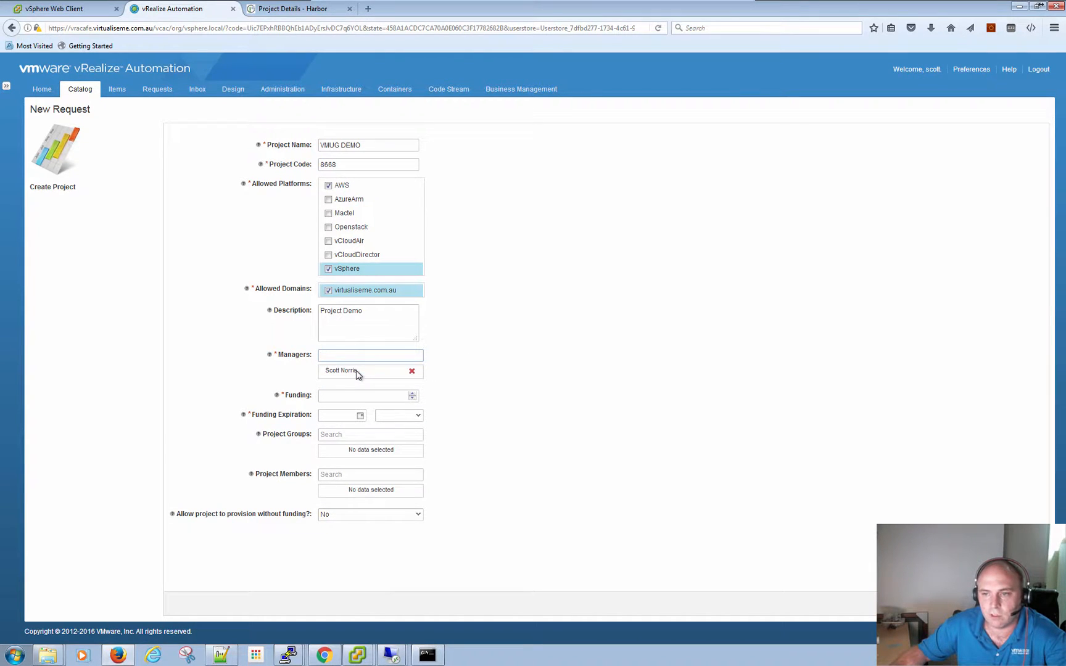
Set the project funding to 8668 with a funding expiration of 6/30/17 at 11:45 PM.
left_click(355, 399)
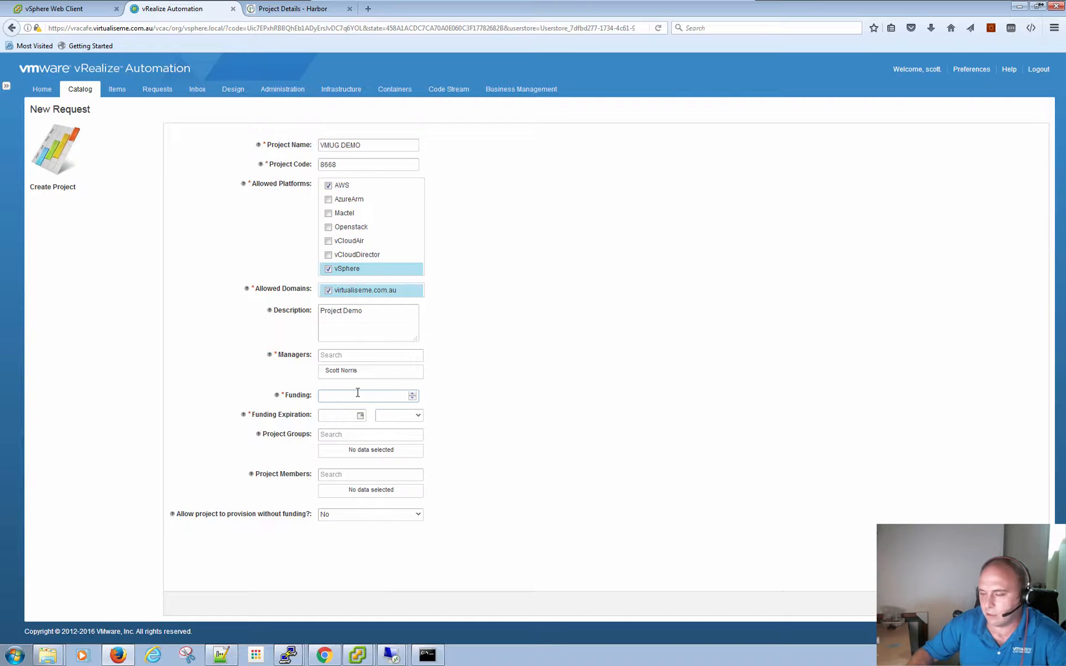
type("8668")
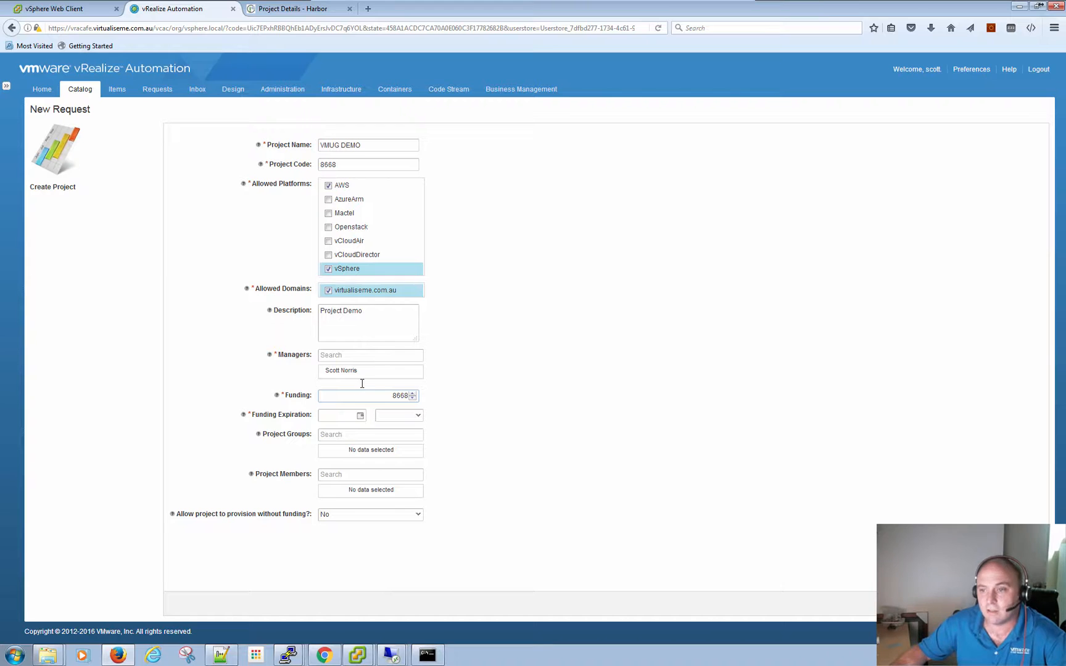
left_click(361, 416)
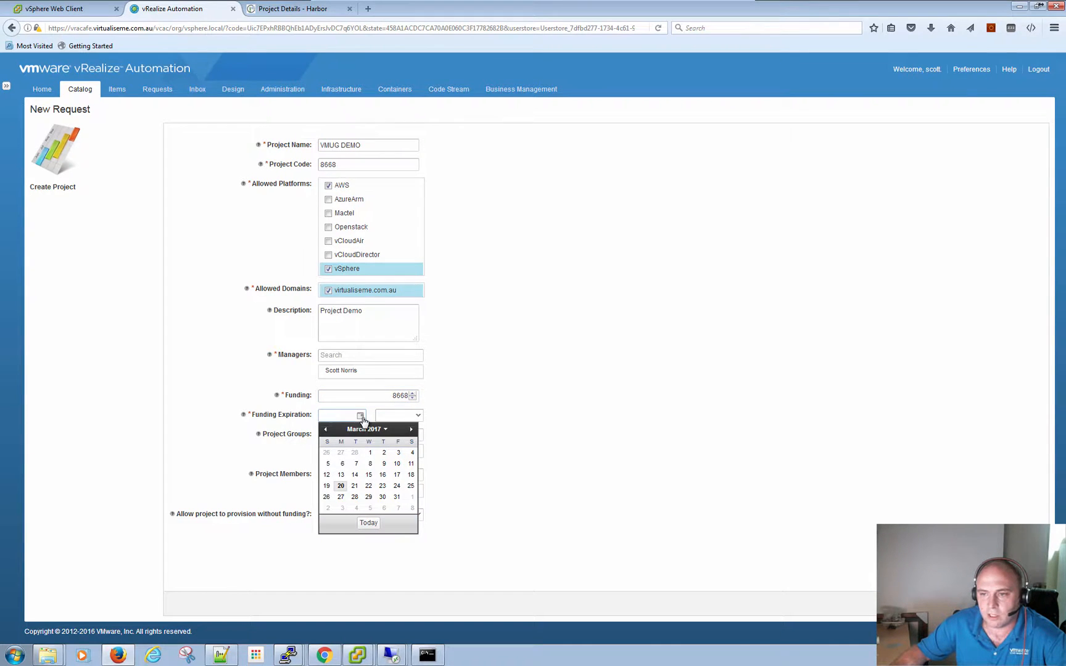
left_click(411, 431)
left_click(412, 431)
left_click(411, 431)
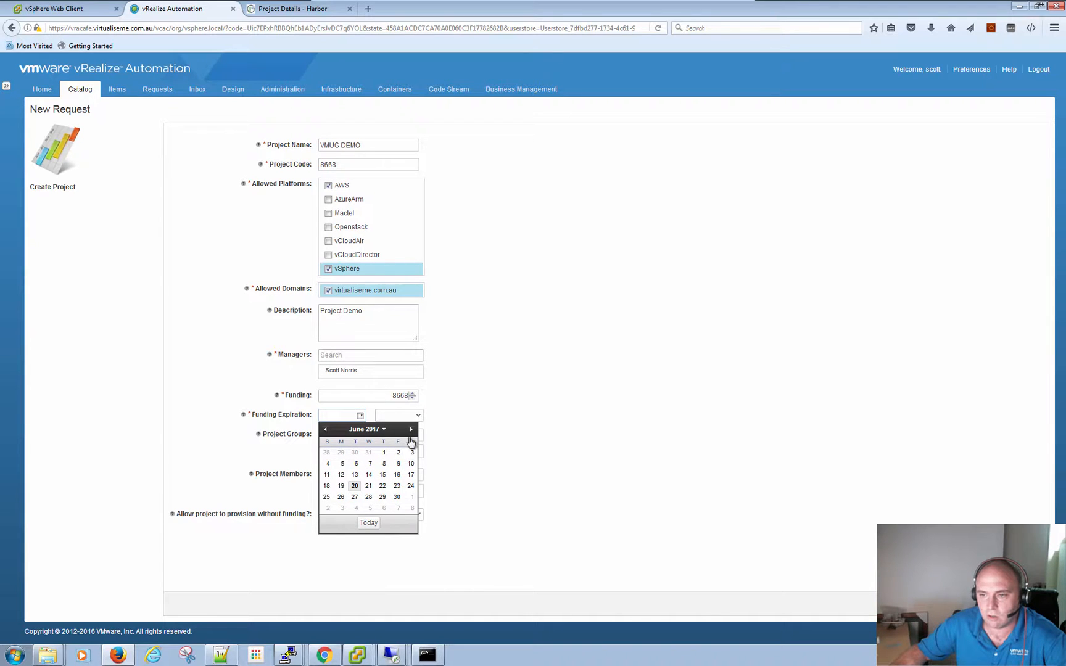
left_click(398, 497)
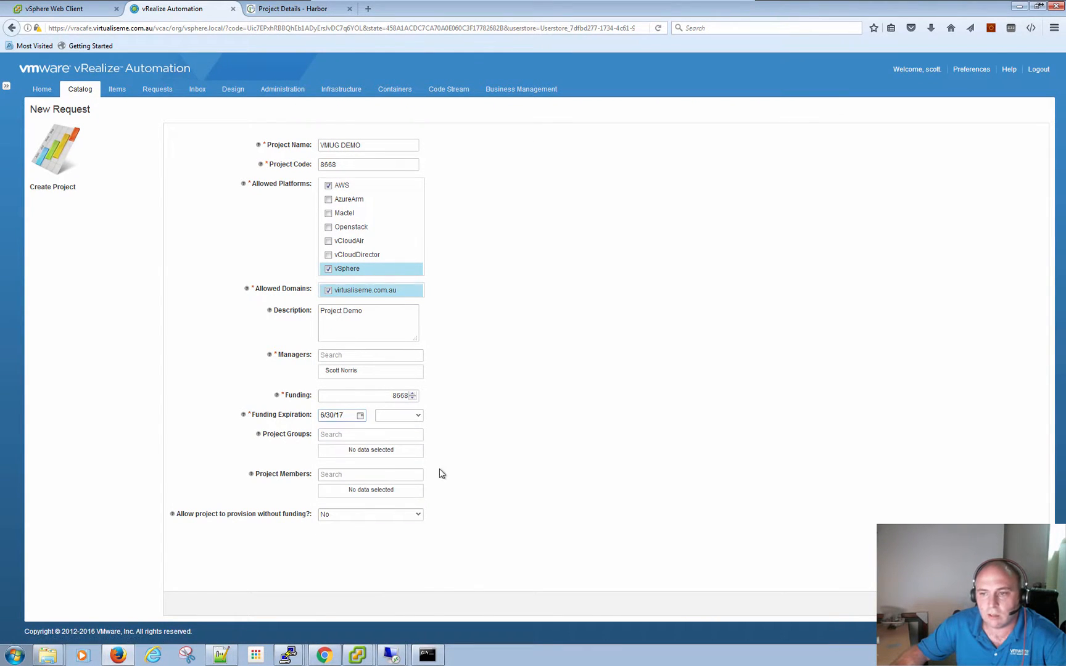
left_click(417, 417)
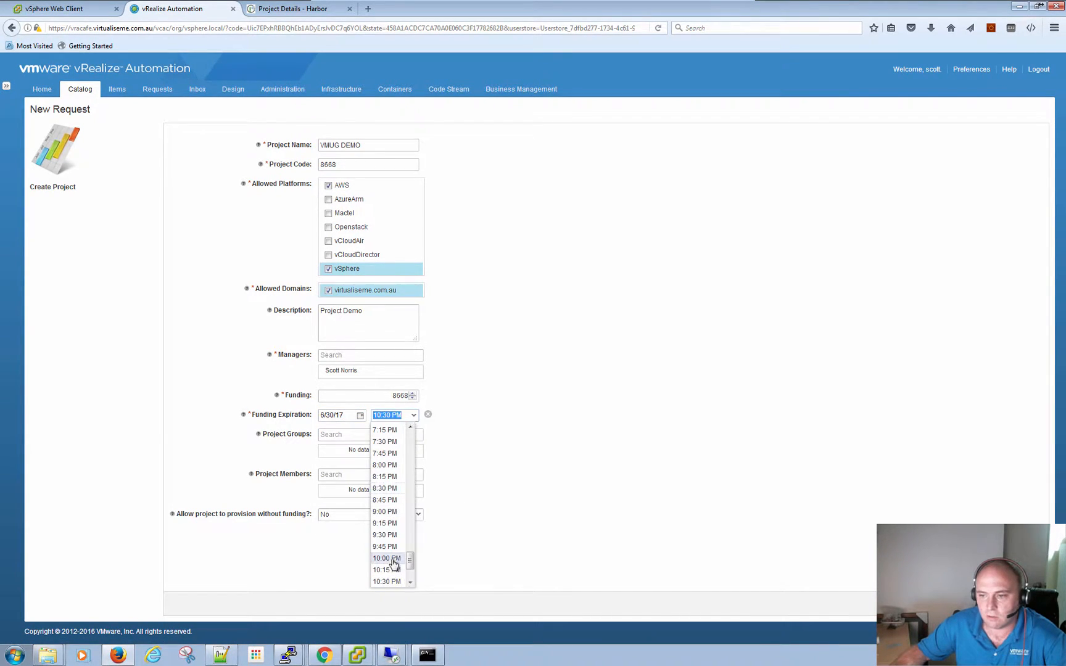
left_click_drag(410, 559, 411, 573)
left_click(400, 582)
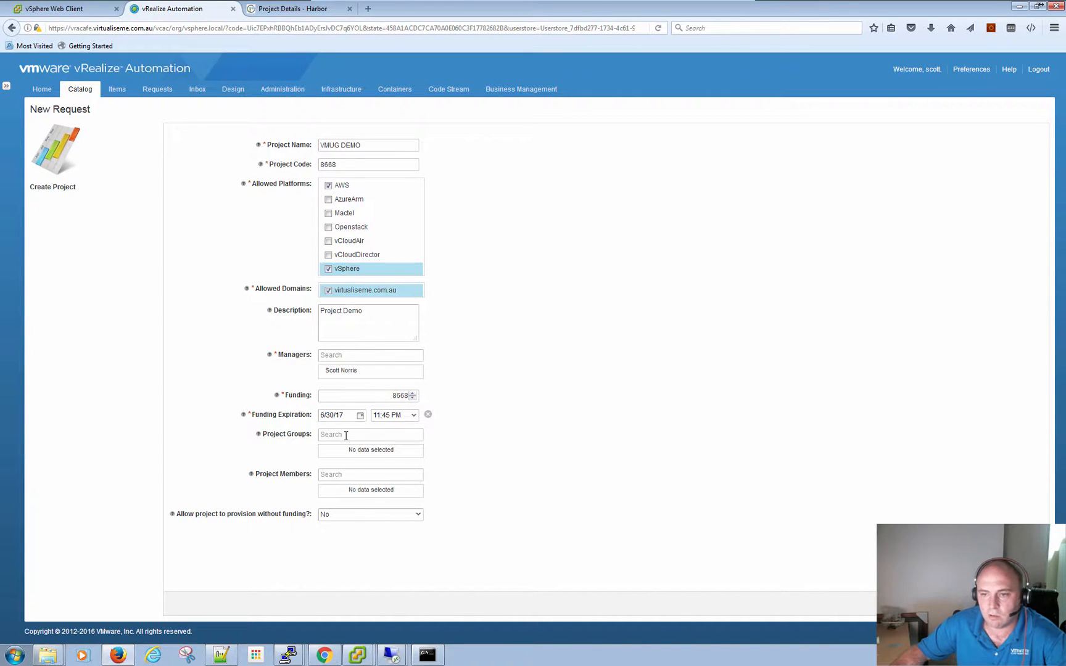
Add the project member by searching for their username, and submit the project request.
left_click(339, 475)
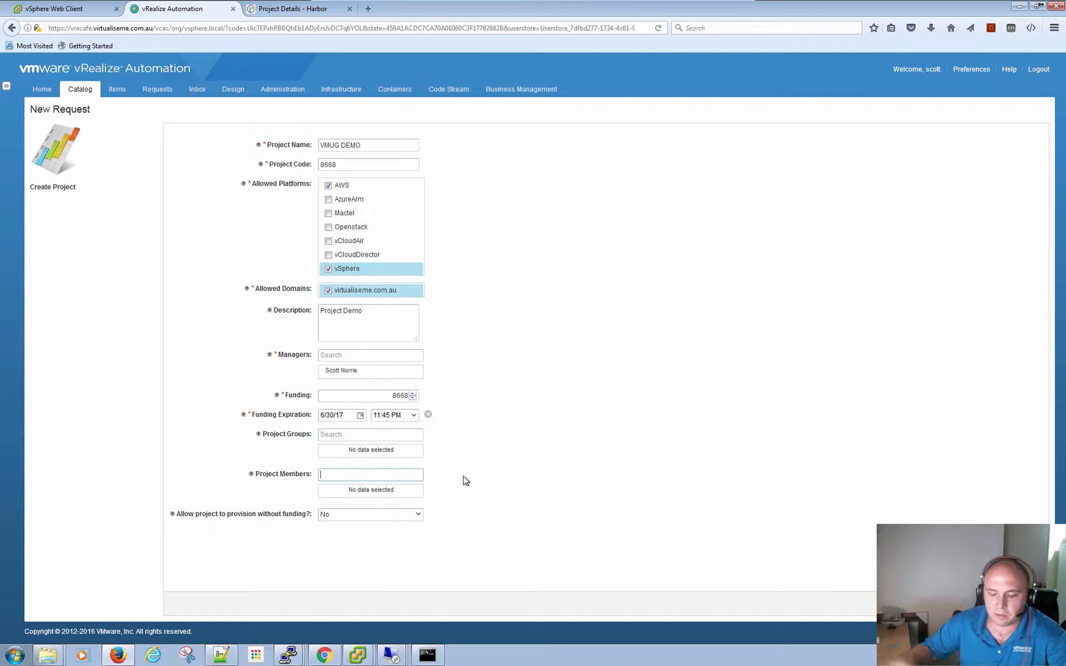
type("jsmith")
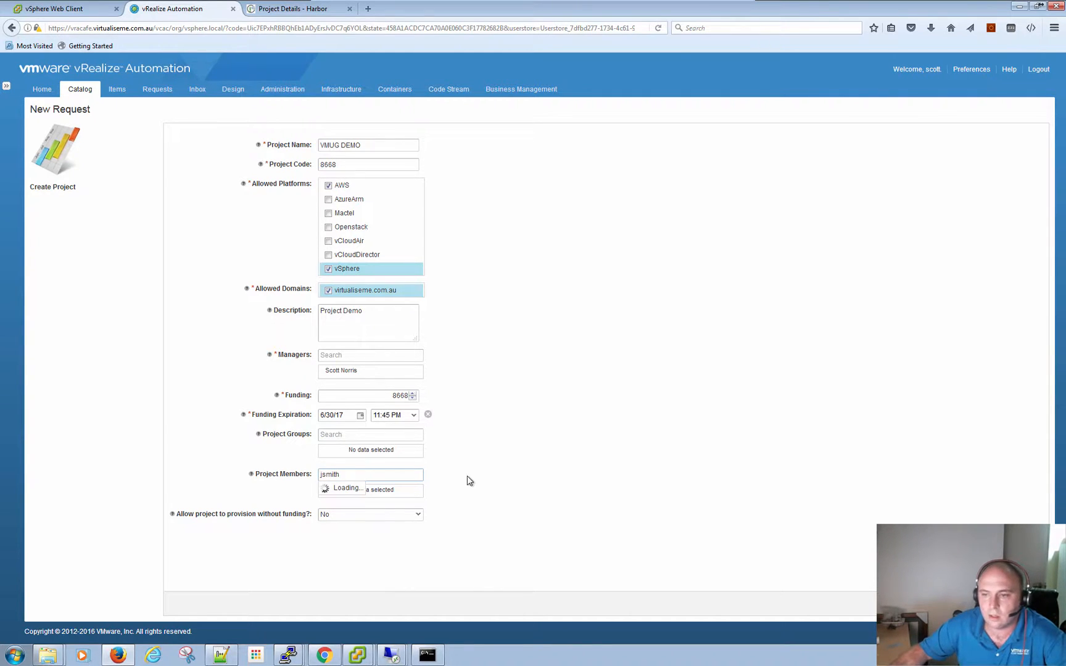
left_click(351, 489)
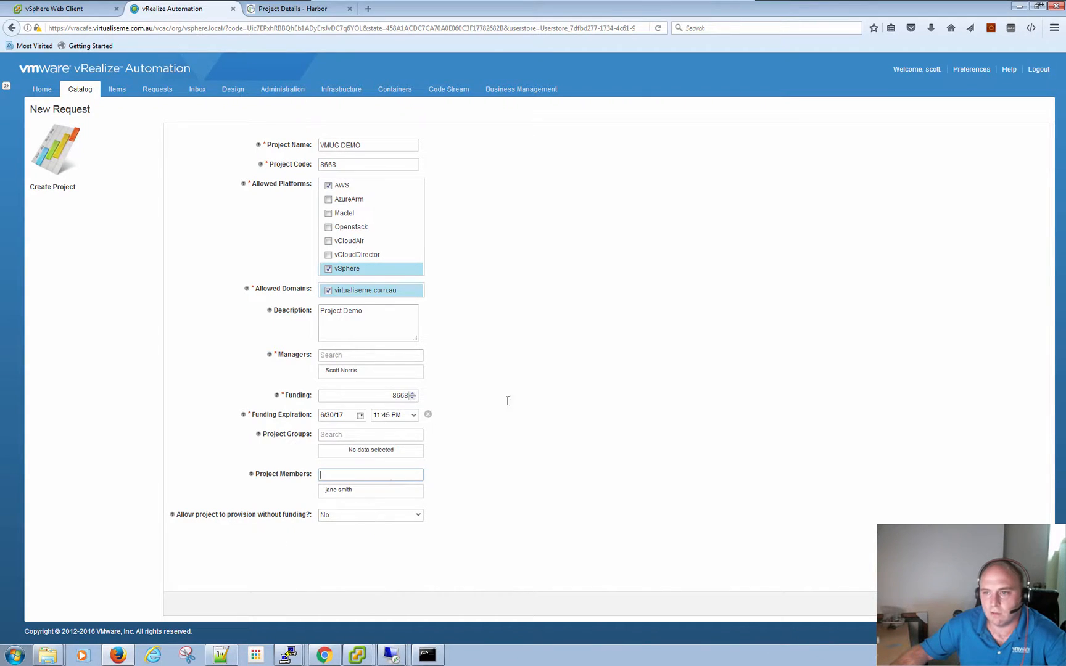
left_click(981, 604)
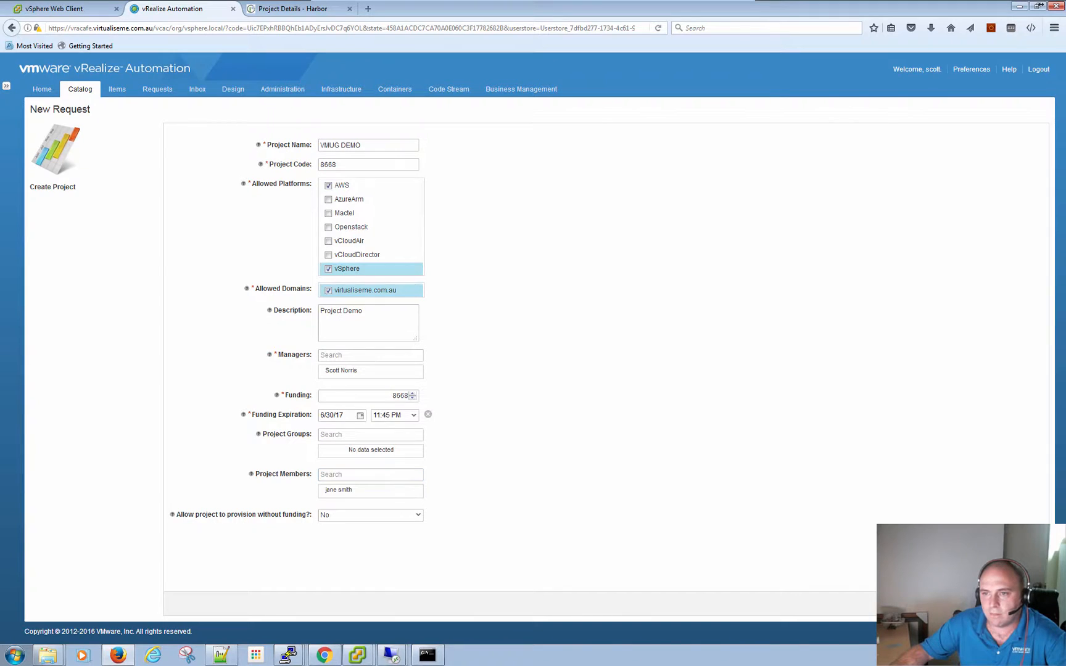
Check the status of the submitted Create Project request in the request list, and return to the service catalog.
left_click(66, 178)
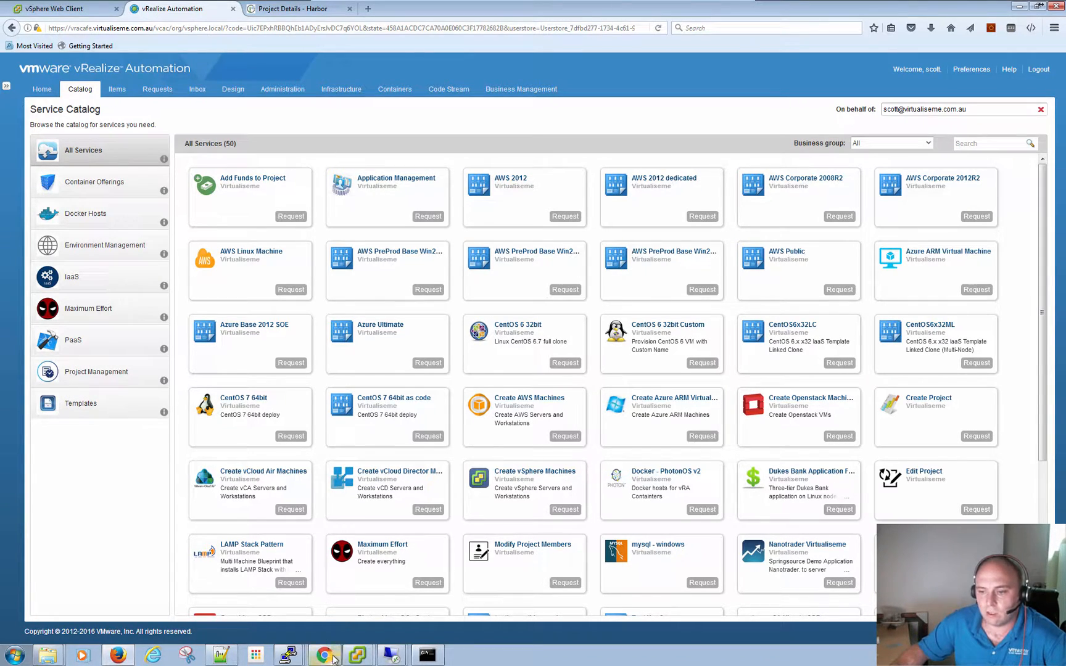
left_click(158, 91)
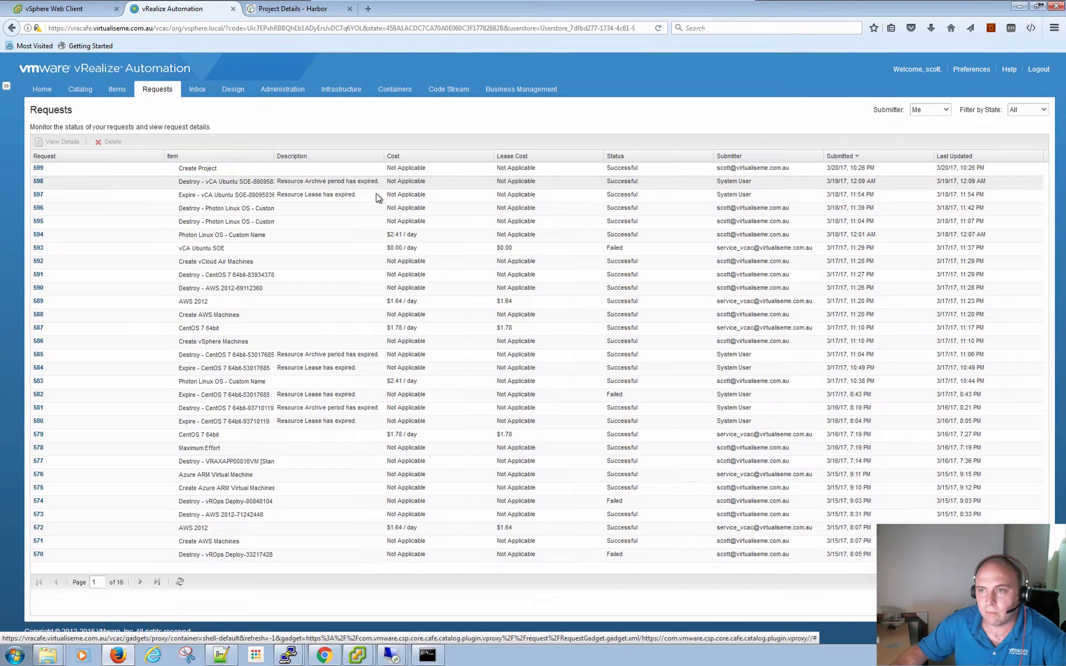
left_click(412, 169)
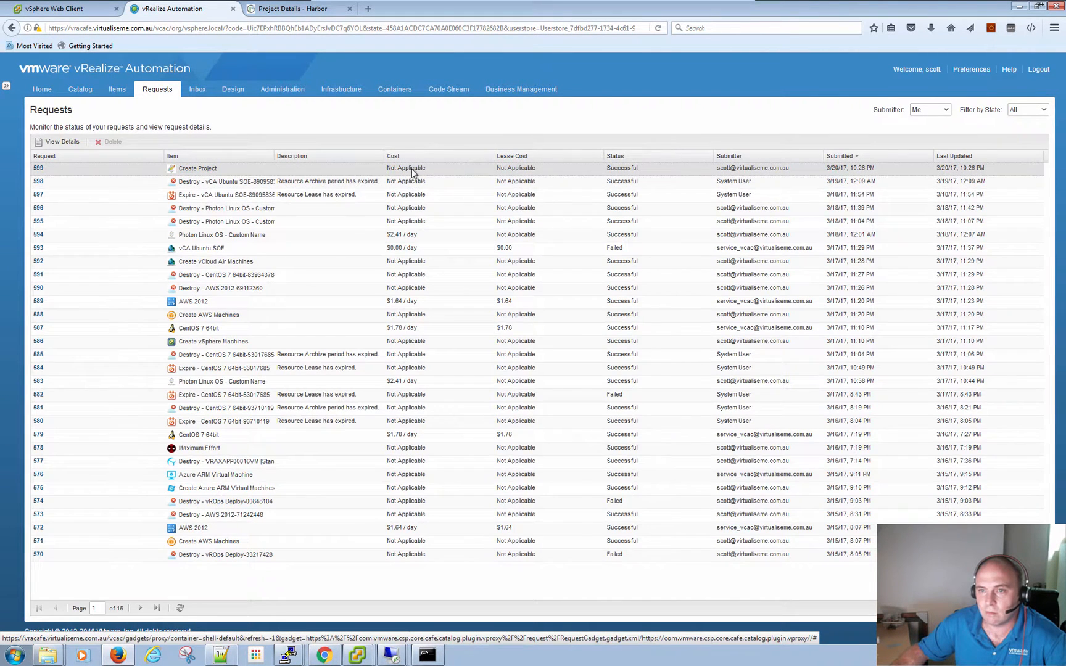
left_click(87, 91)
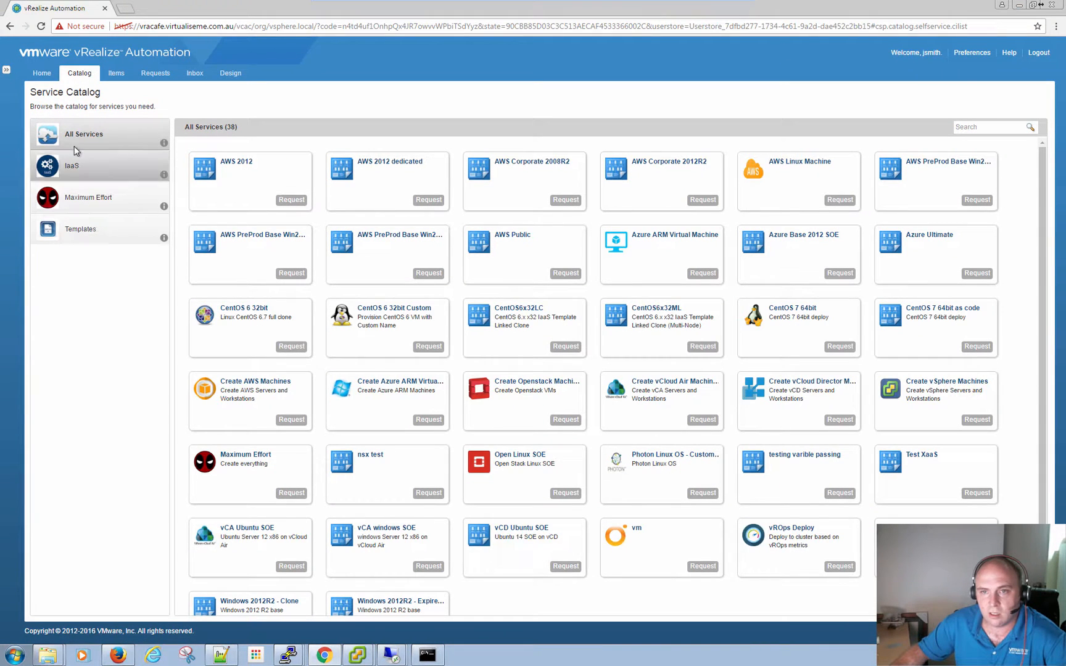
Check project code 8668 in a Create AWS Machines request from the IaaS services, and cancel the request.
left_click(85, 161)
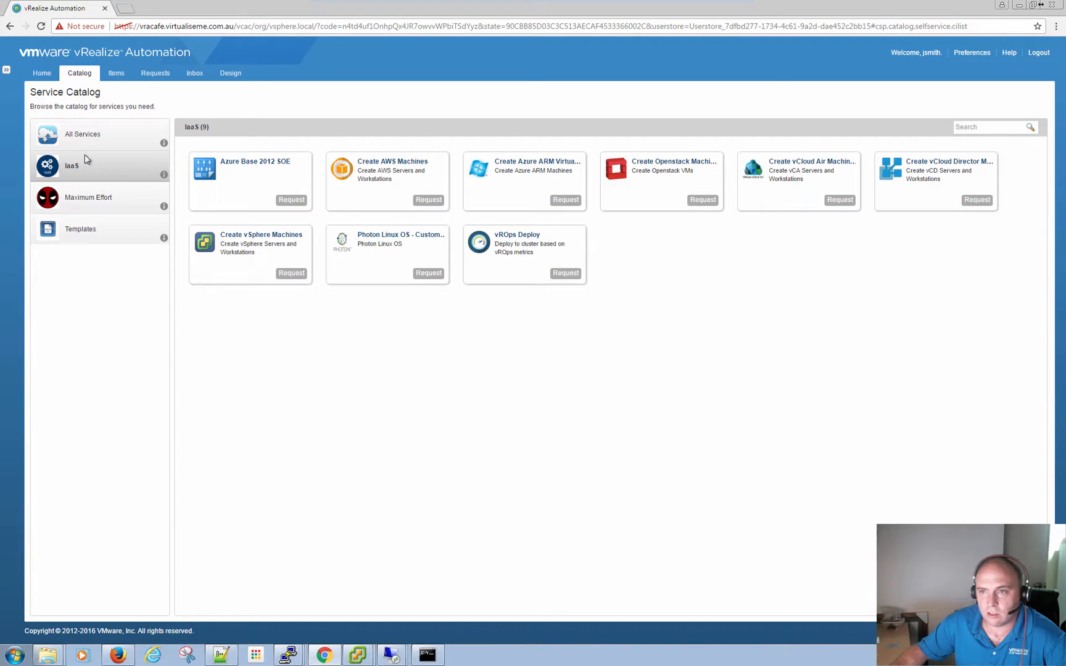
left_click(429, 201)
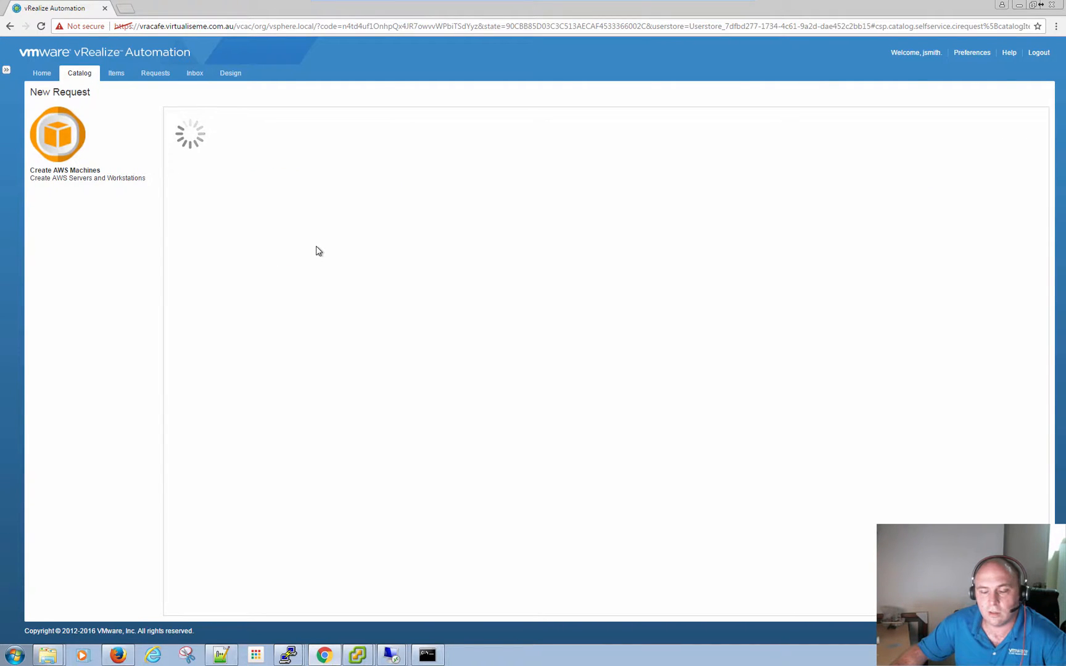
left_click(397, 159)
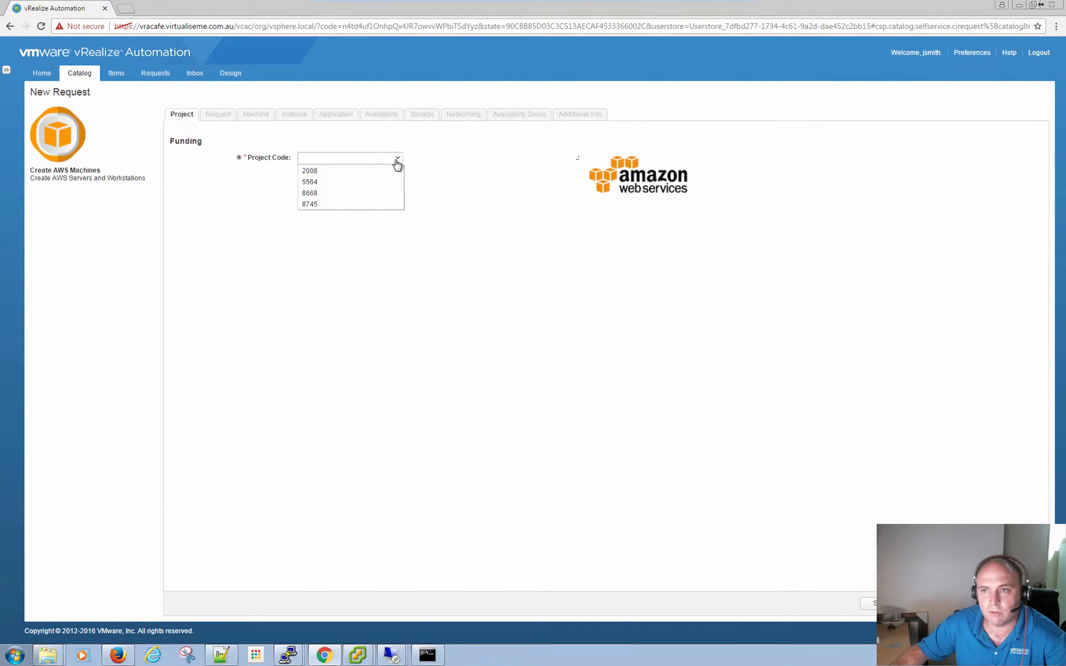
left_click(325, 195)
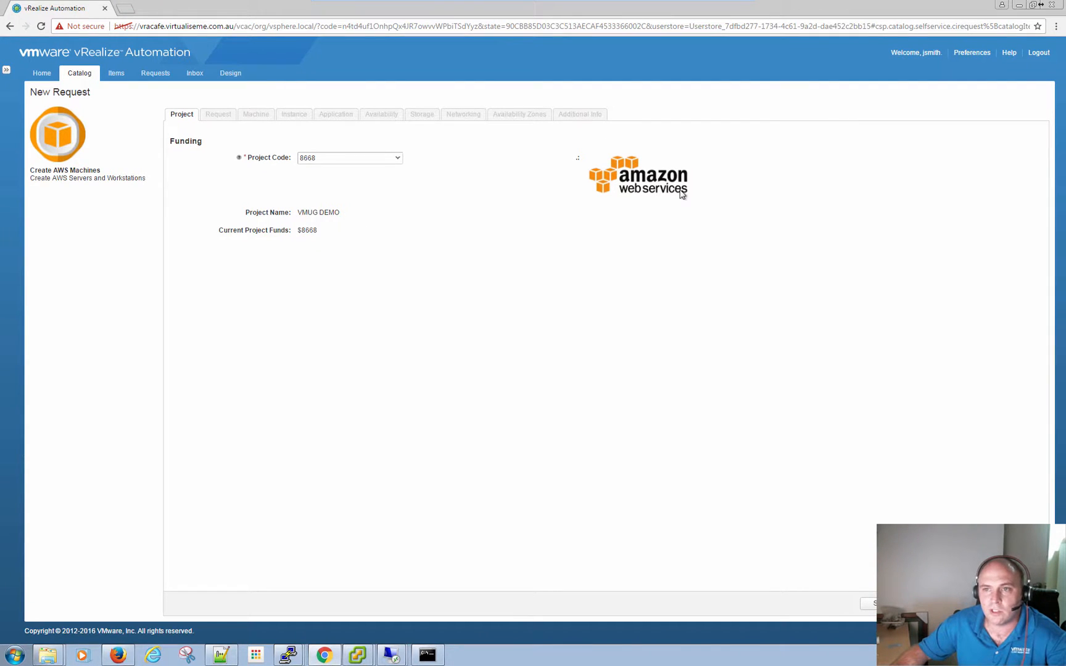
left_click(1025, 604)
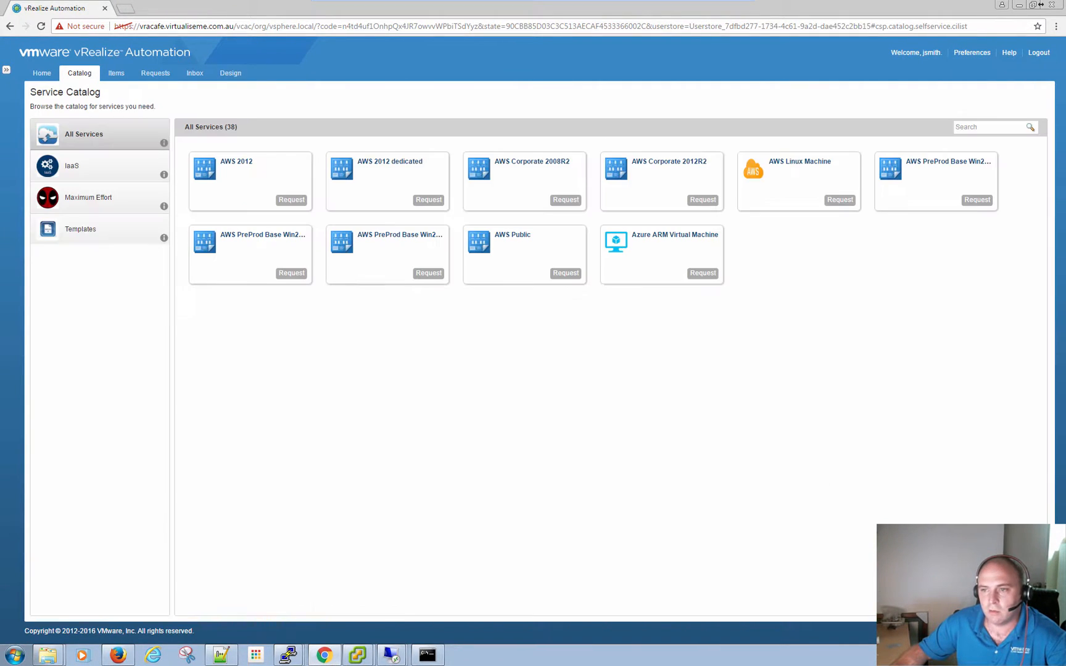
Try to continue a Create vCloud Air Machines request under project code 8668, and cancel the request.
left_click(75, 177)
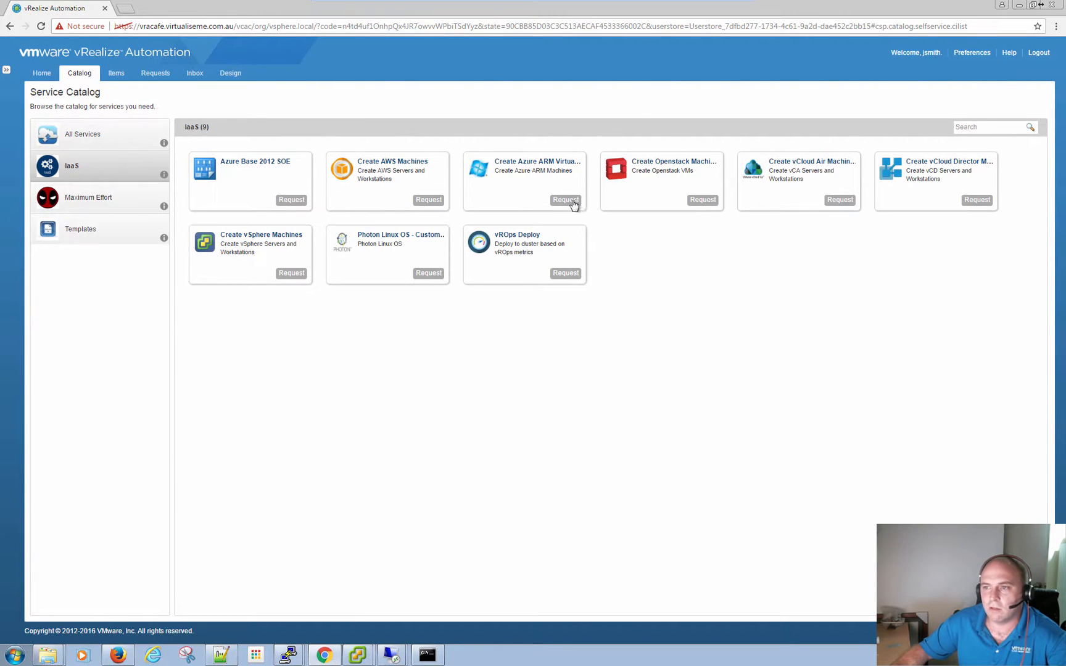
left_click(840, 200)
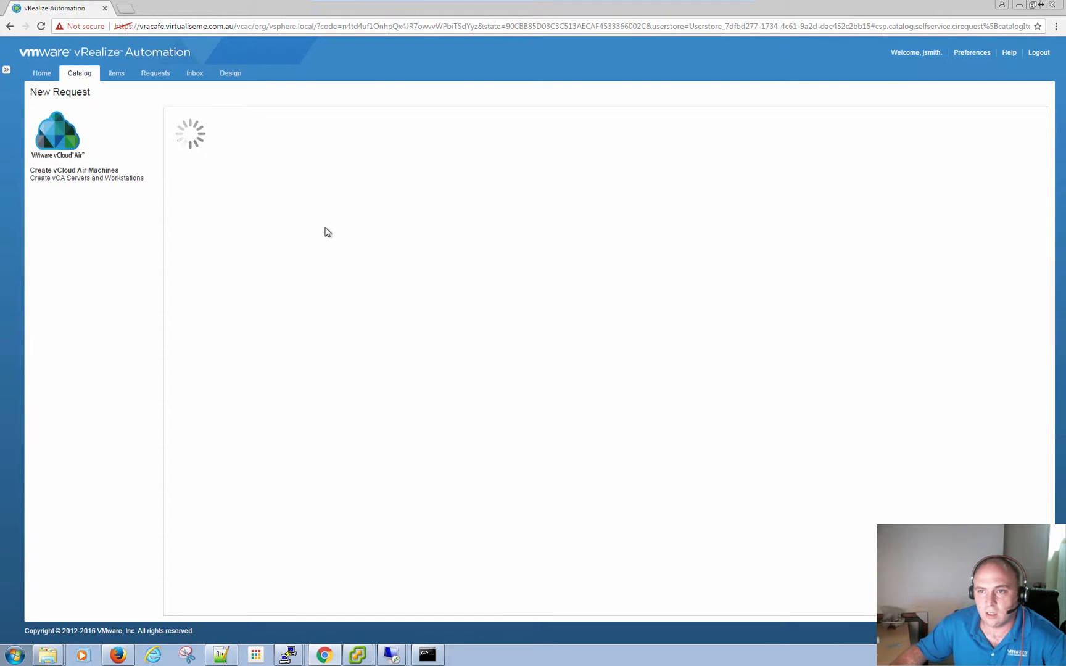
left_click(391, 159)
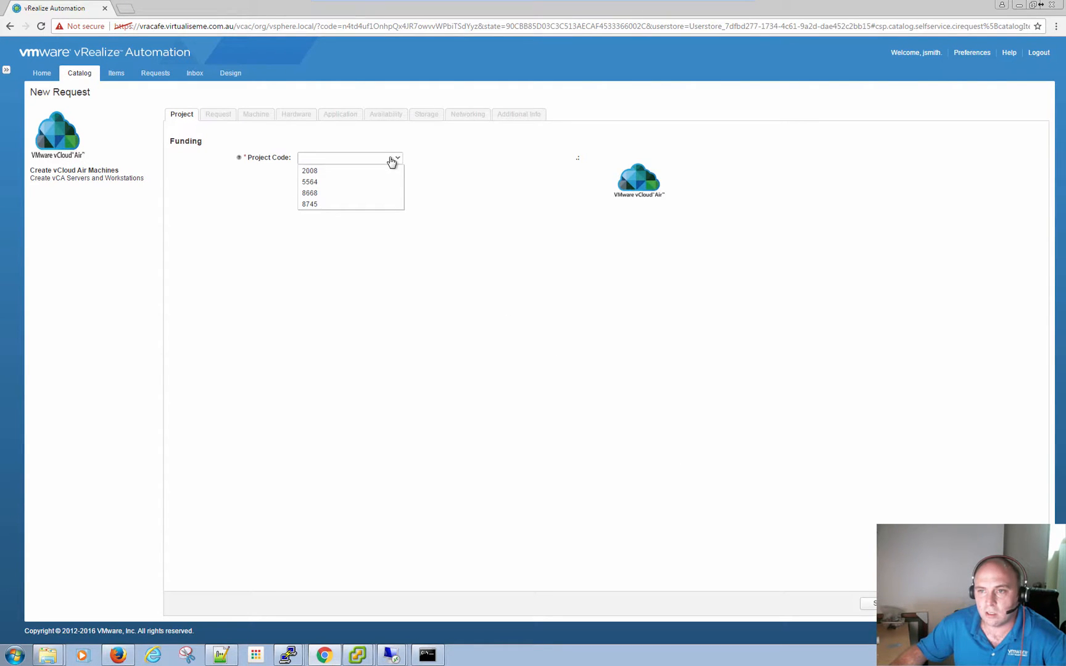
left_click(327, 193)
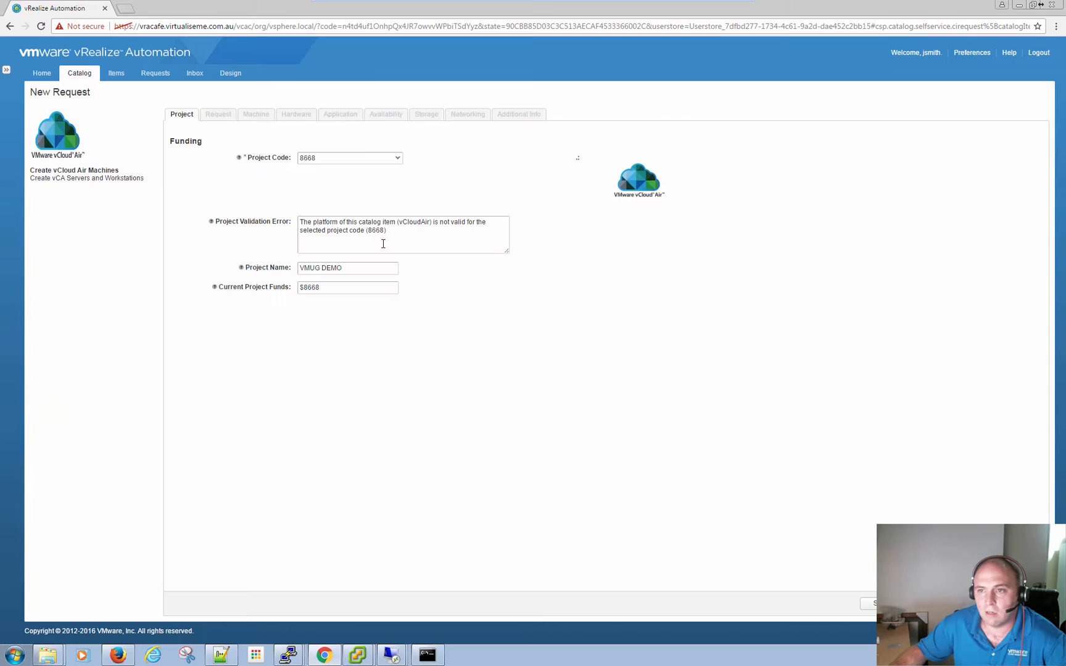
left_click(369, 230)
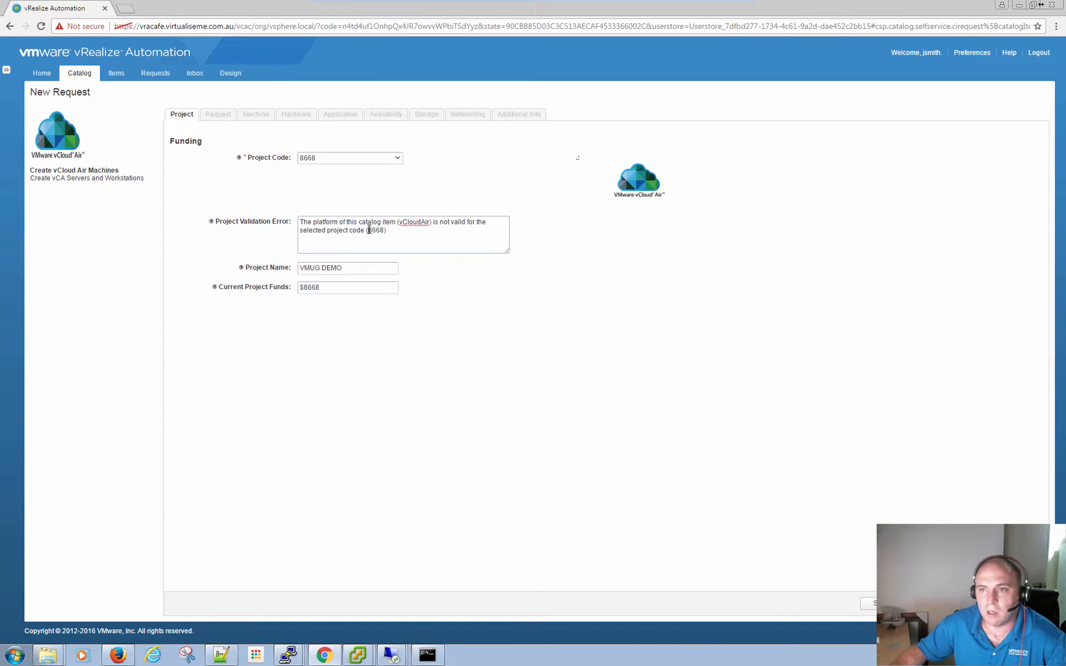
left_click(976, 604)
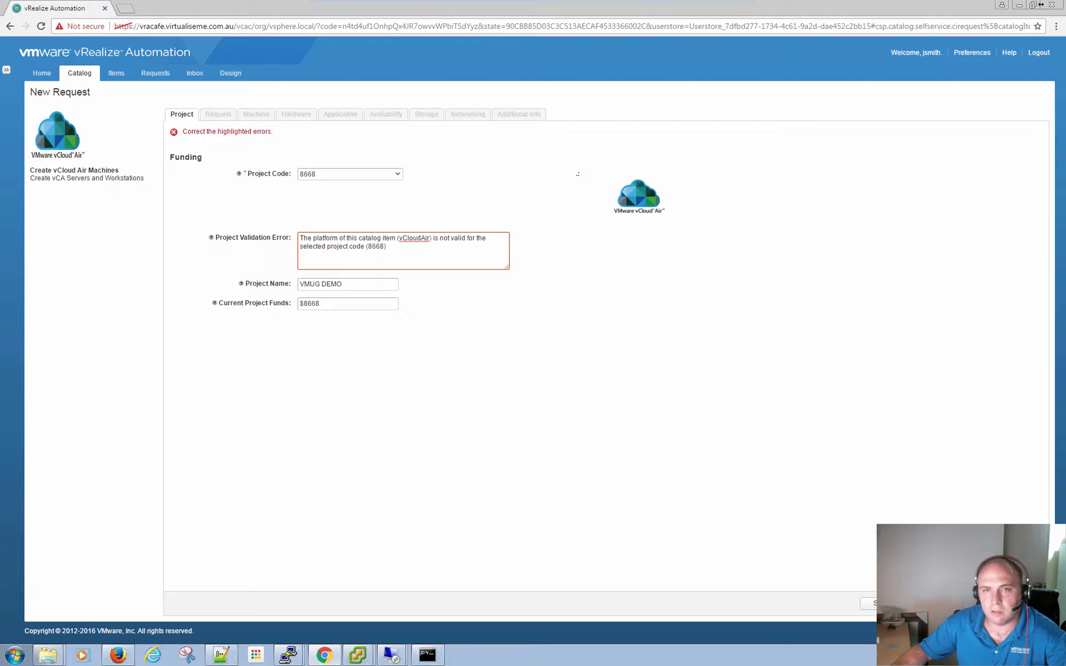
left_click(1027, 603)
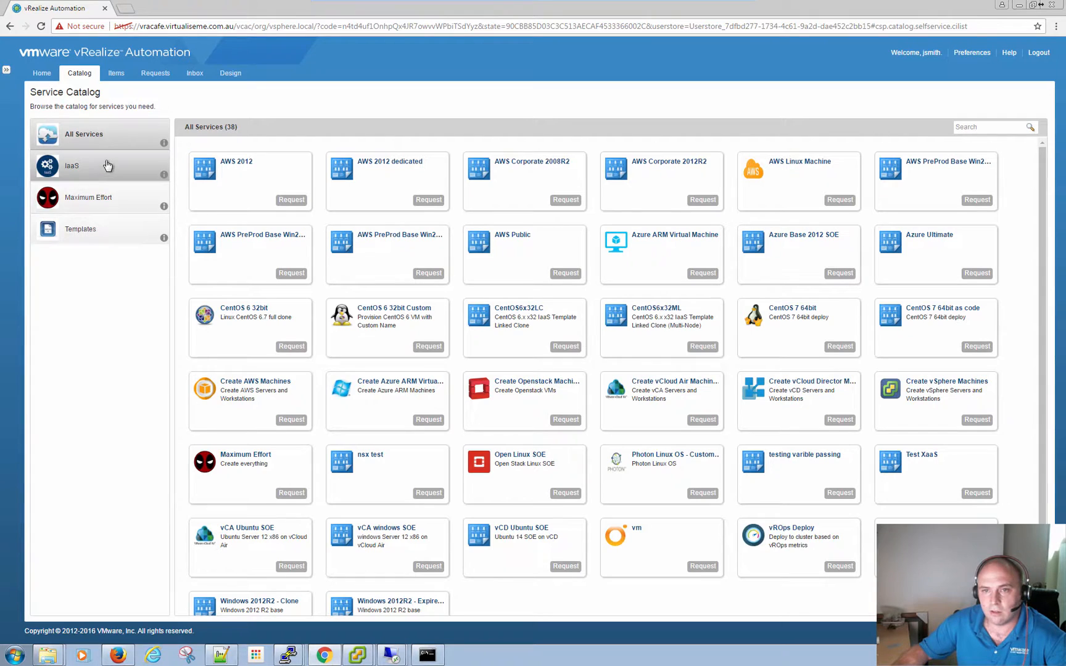
Start a Maximum Effort request funded by project code 8668 with AWS as the platform.
left_click(88, 204)
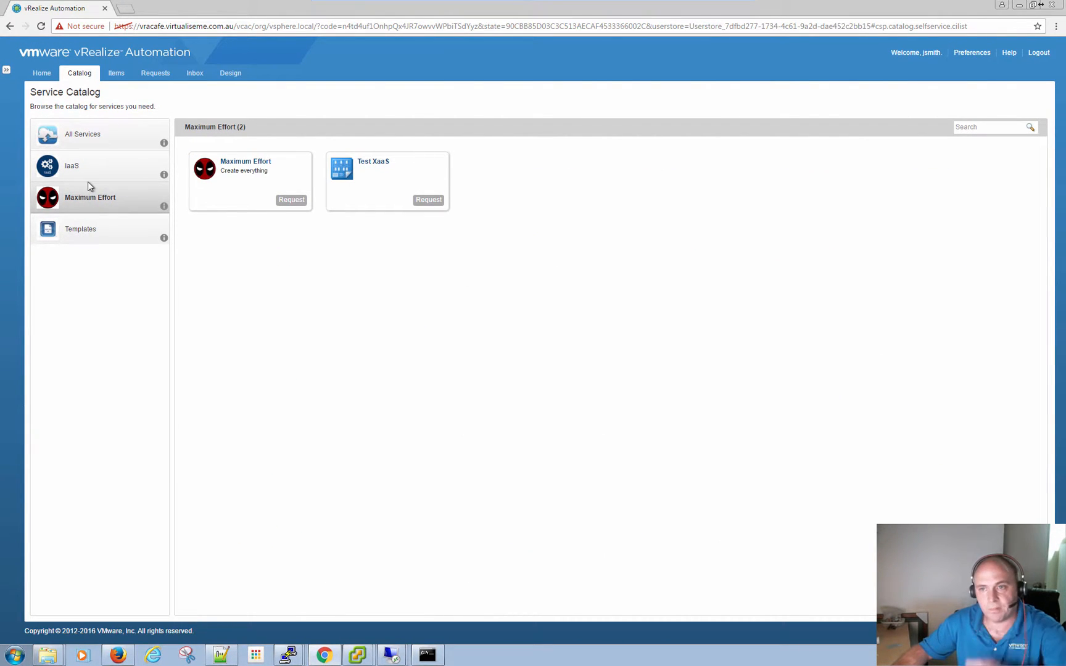
left_click(290, 200)
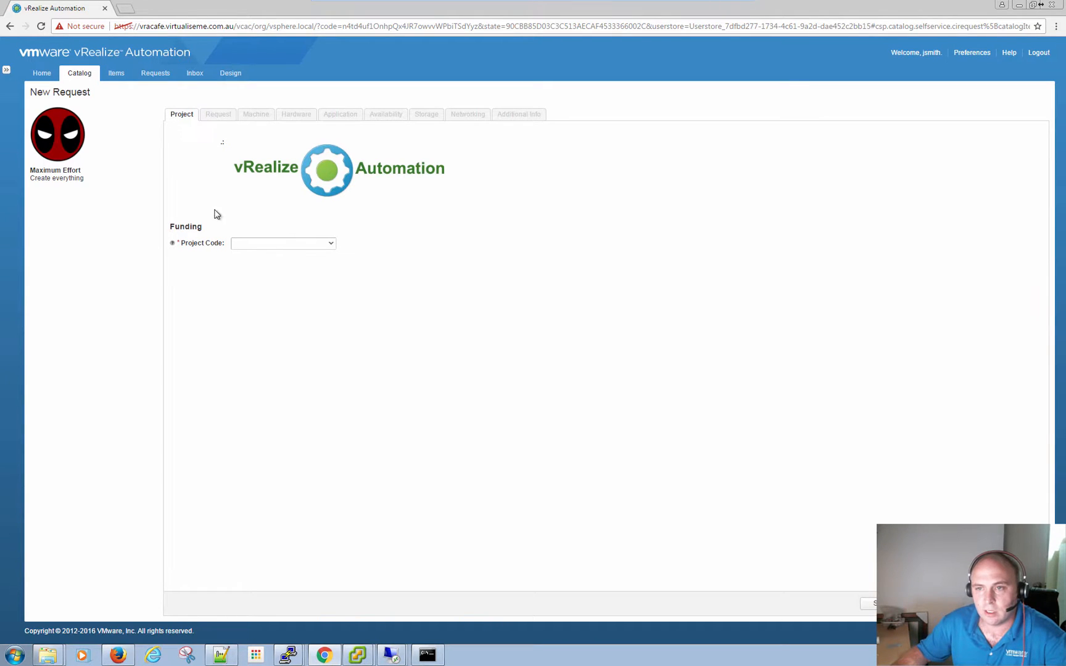
left_click(331, 245)
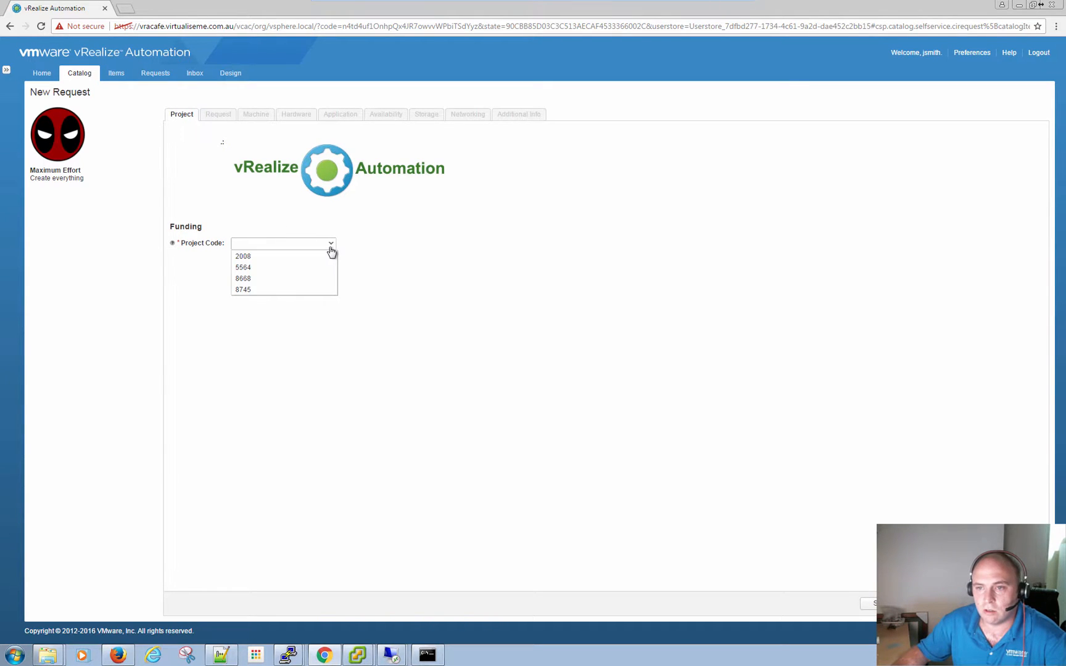
left_click(264, 279)
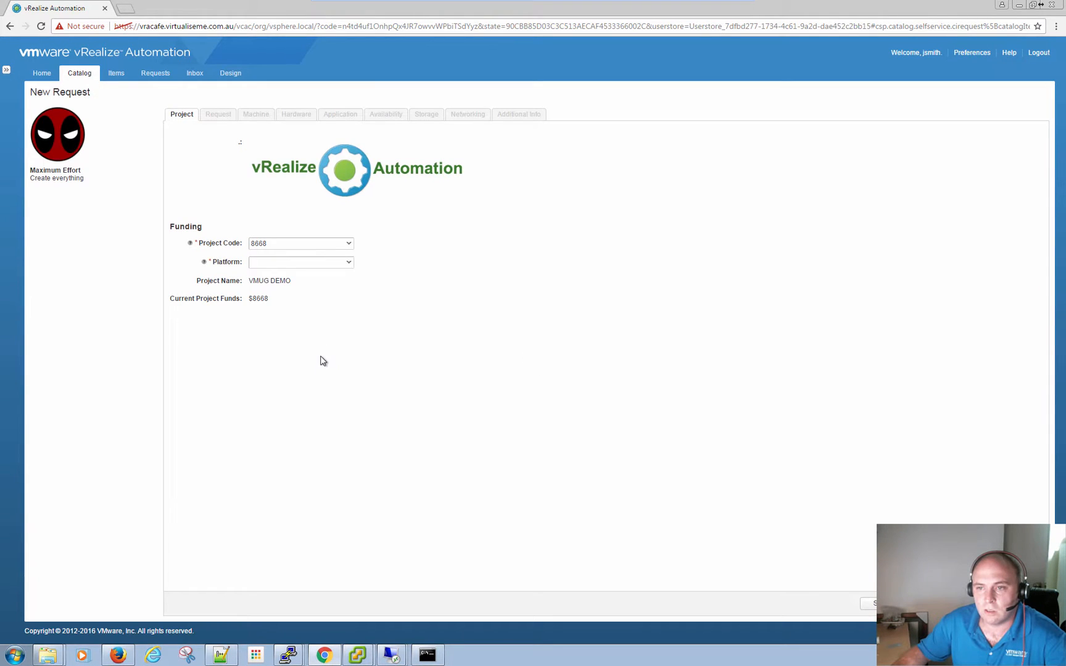
left_click(349, 267)
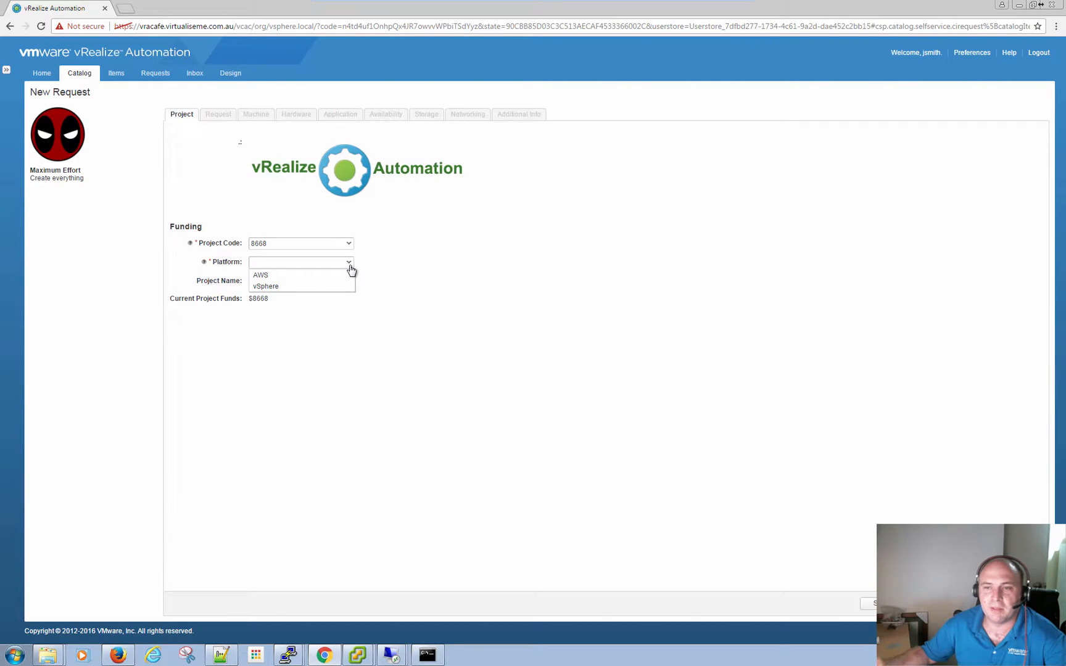
left_click(313, 279)
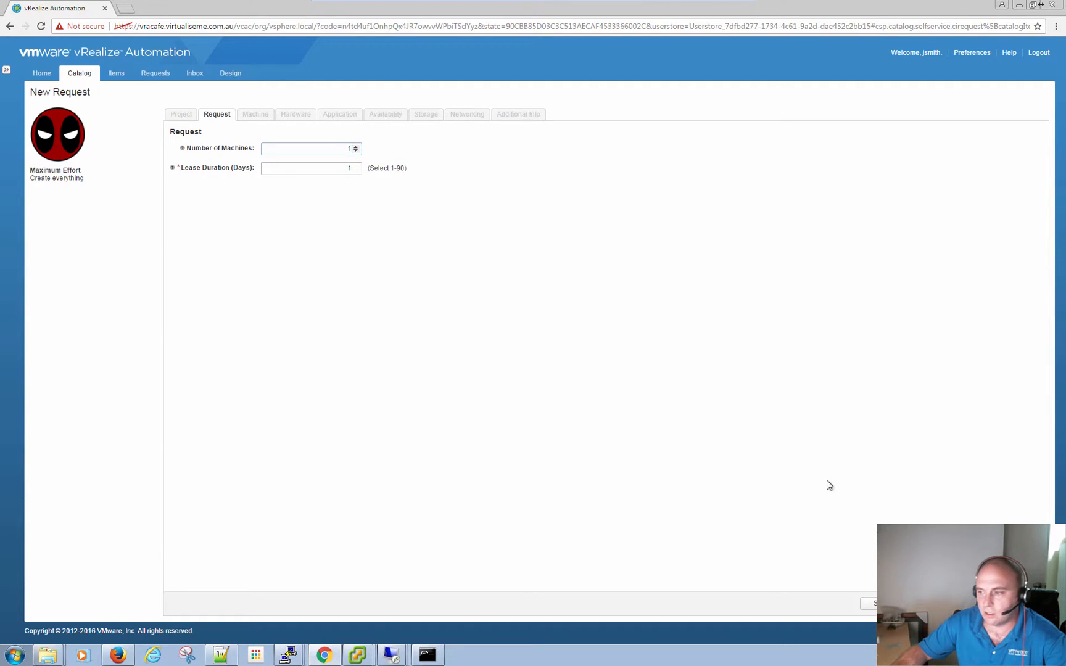
Set the machine's domain to virtualiseme.com.au and its image to 2012R2.
left_click(240, 148)
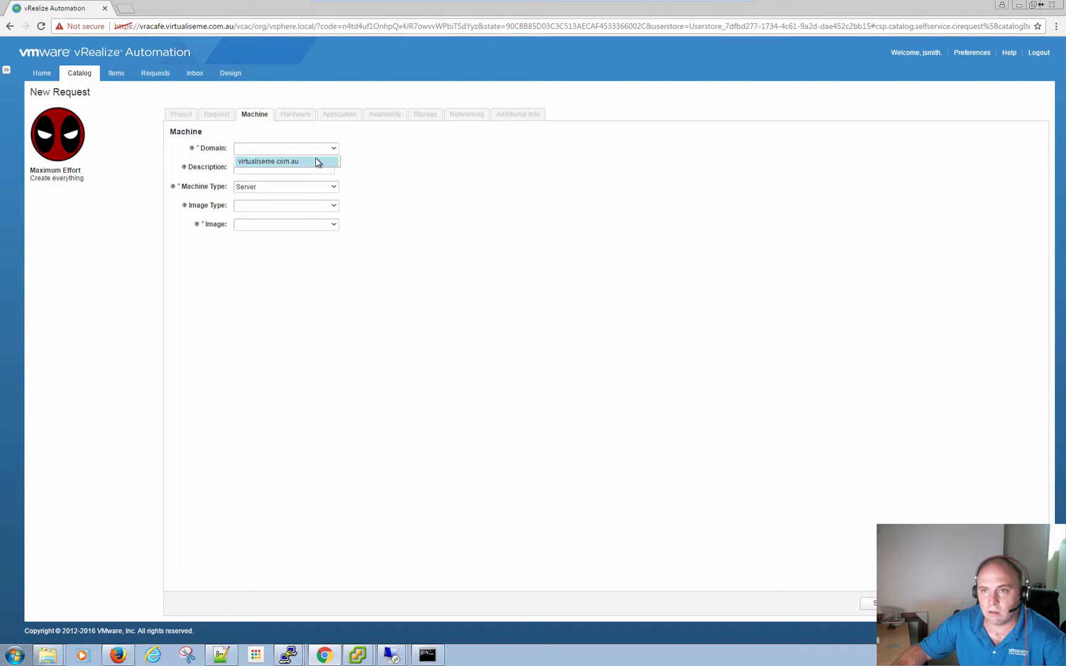
left_click(288, 163)
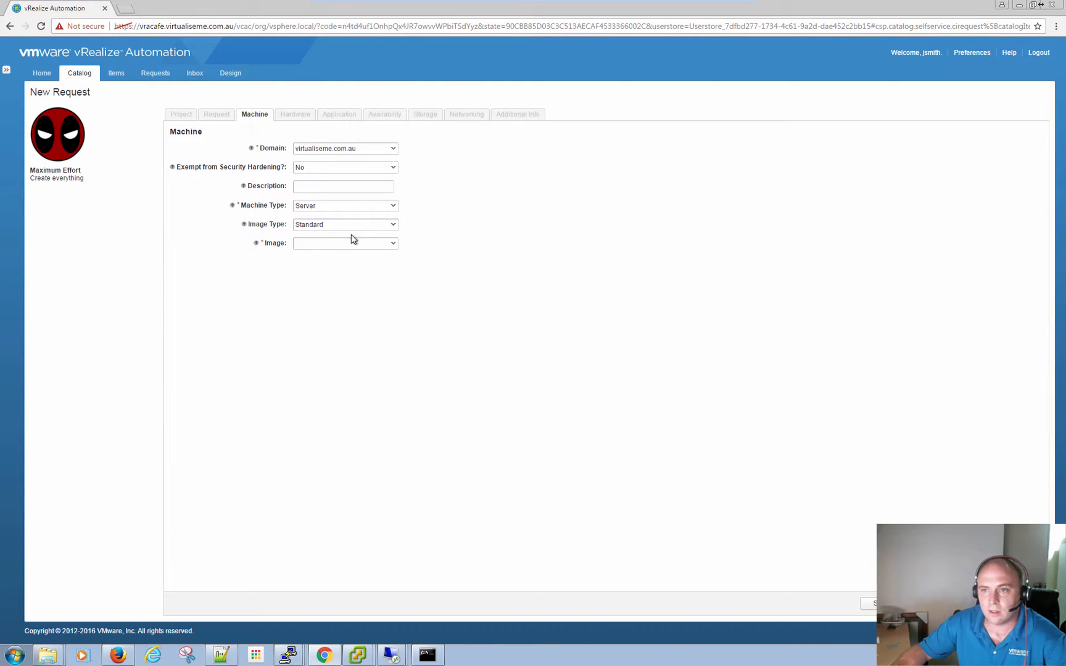
left_click(352, 244)
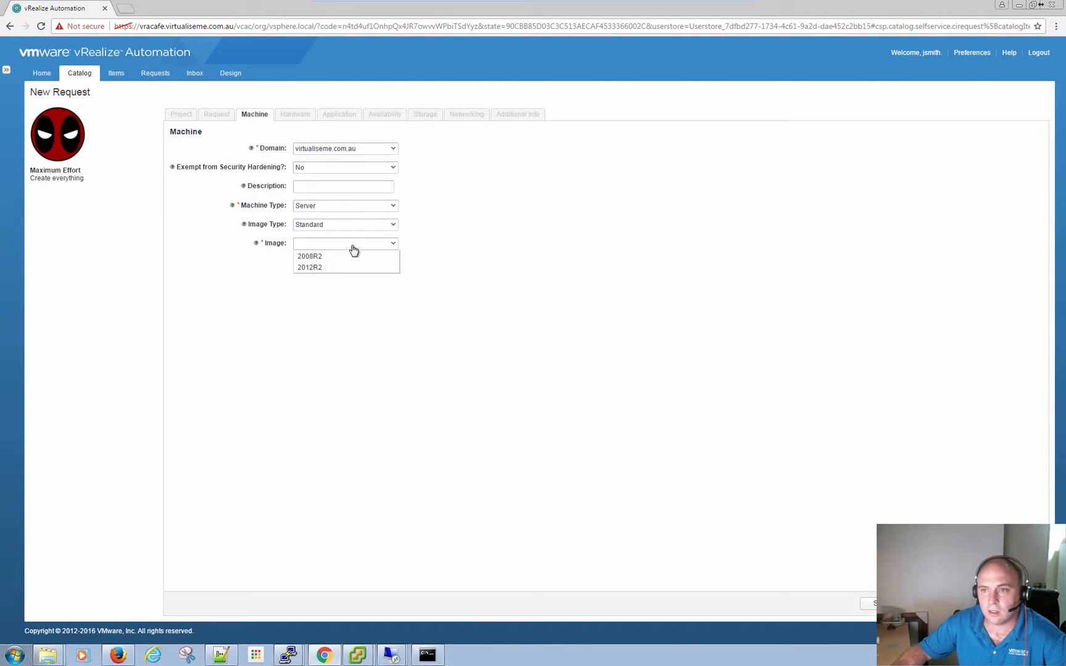
left_click(322, 268)
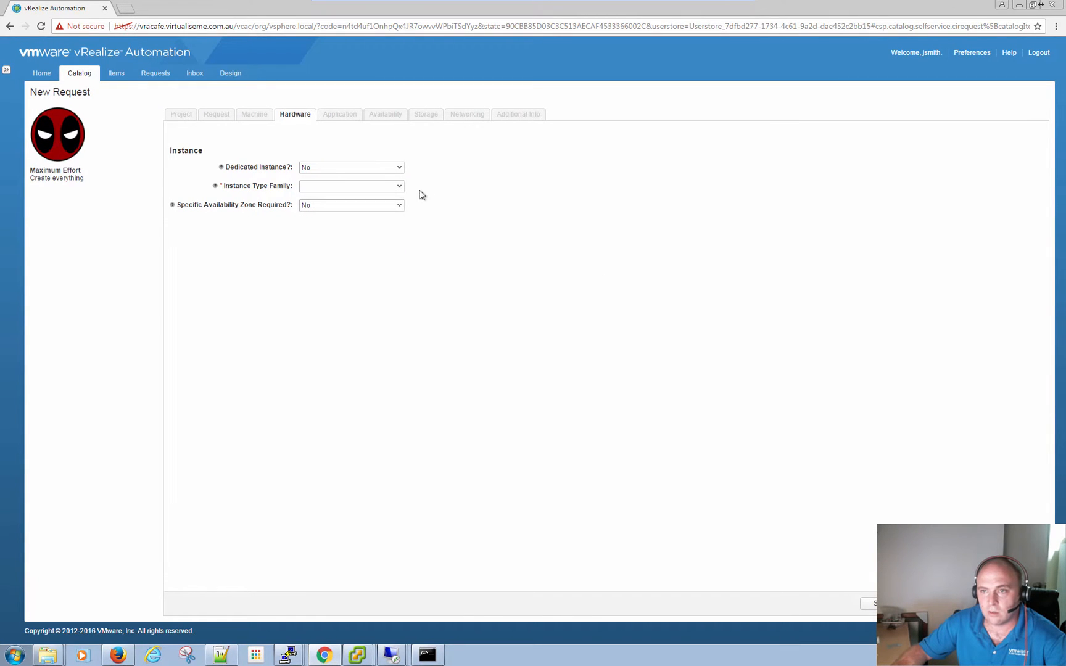
Set the instance type family to T - General Purpose with size t2.medium, and continue to the application settings.
left_click(389, 174)
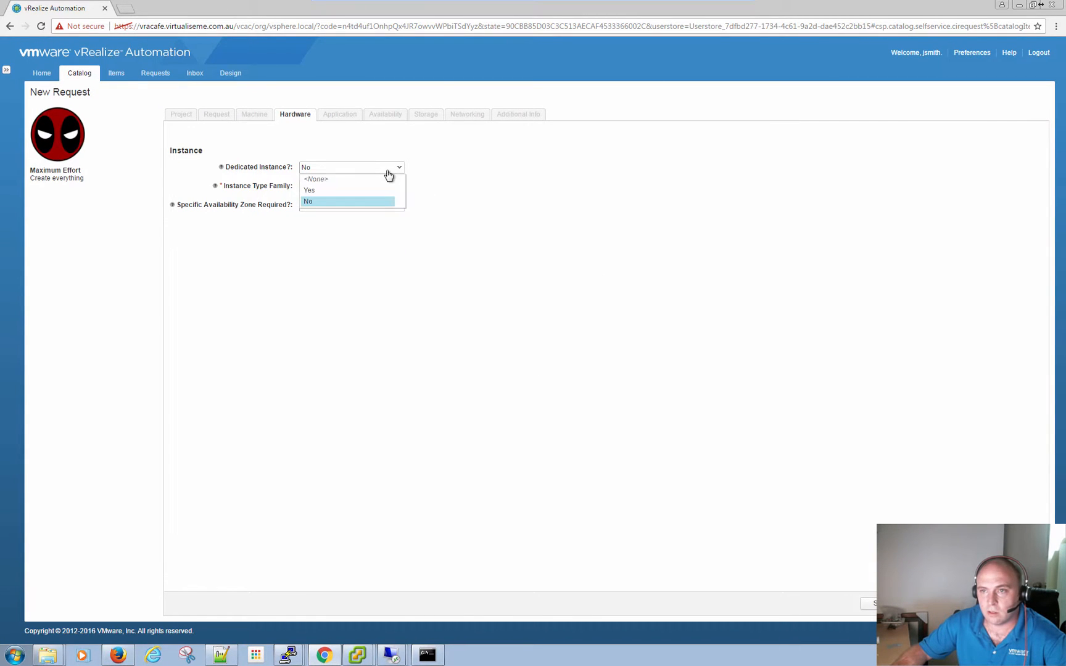
left_click(389, 176)
left_click(370, 185)
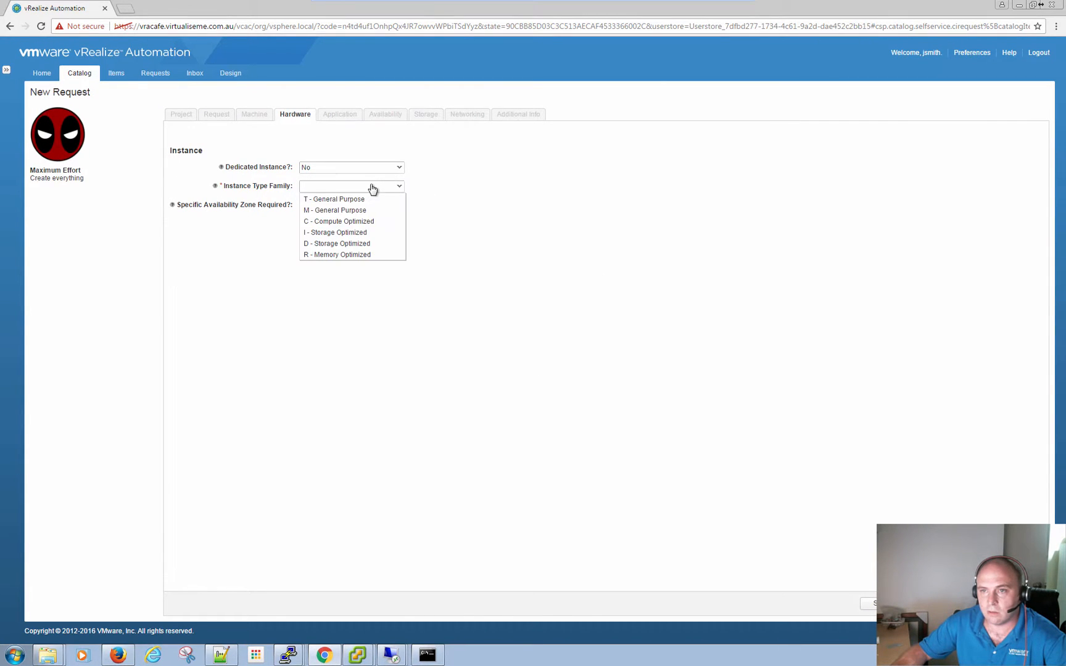
left_click(335, 198)
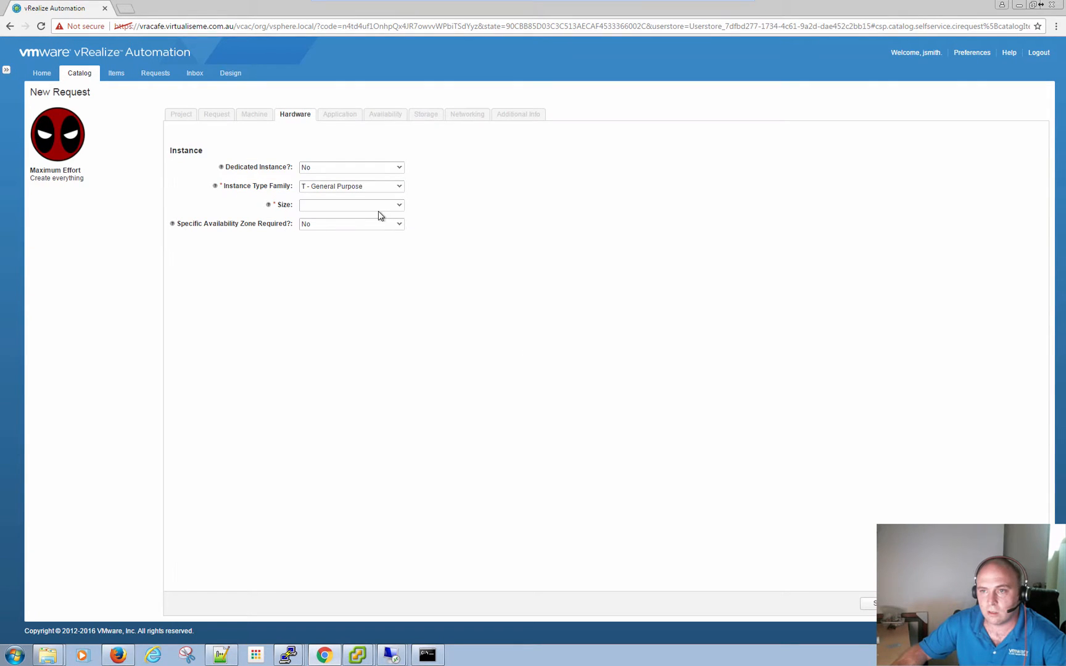
left_click(377, 207)
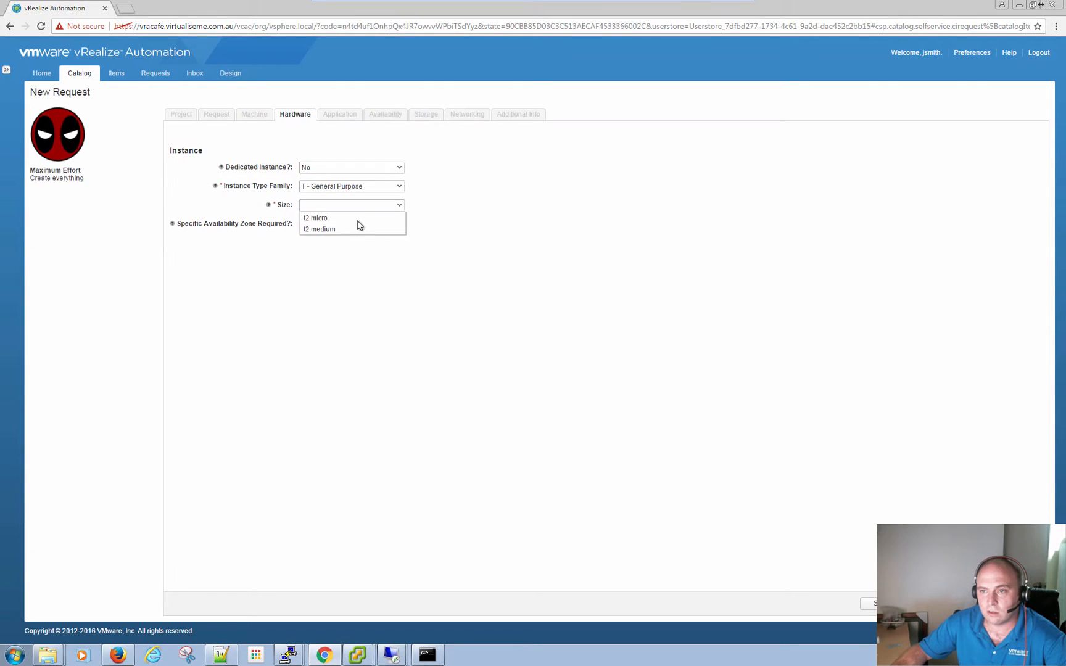
left_click(340, 239)
left_click(334, 206)
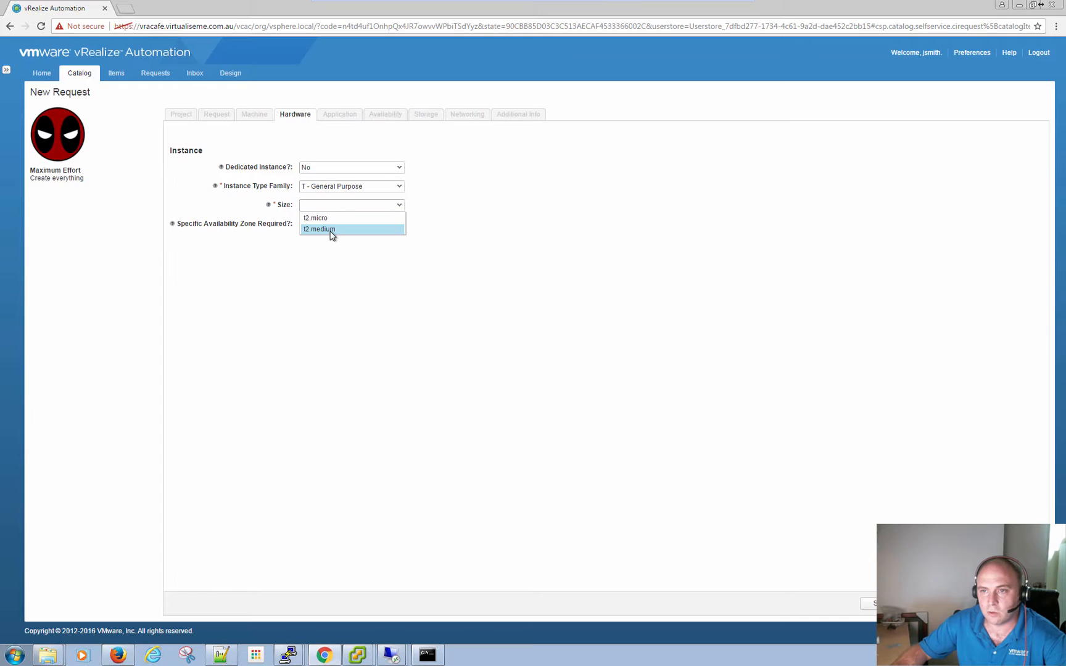
left_click(333, 229)
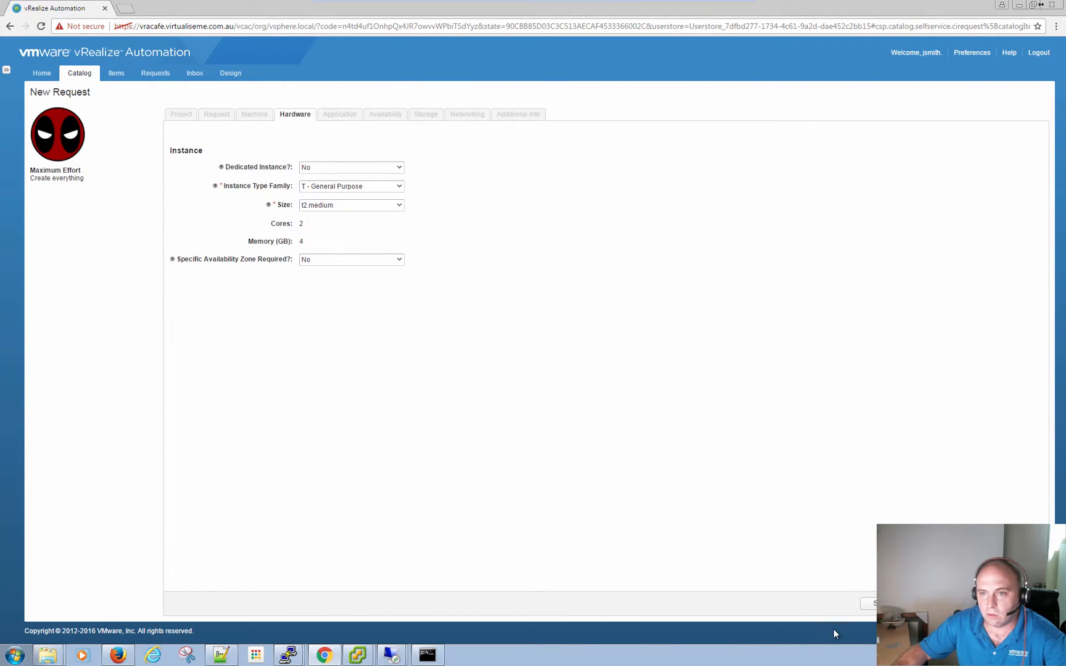
left_click(979, 604)
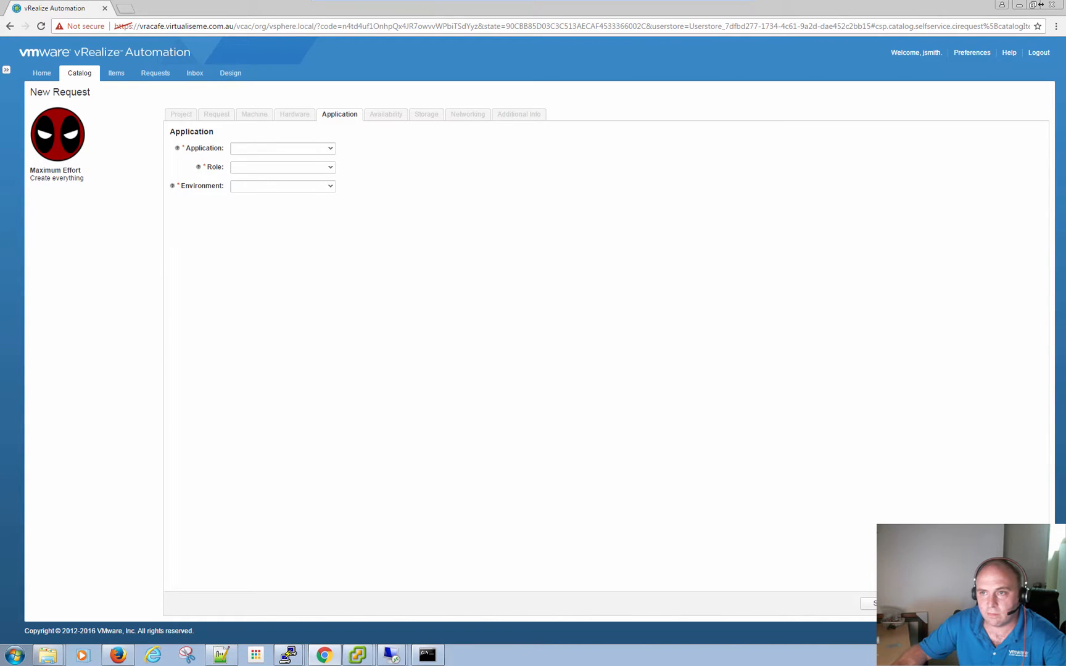
Set the application to vRealize Automation, role to Application Server and environment to VM, and continue with the default availability to storage.
left_click(318, 150)
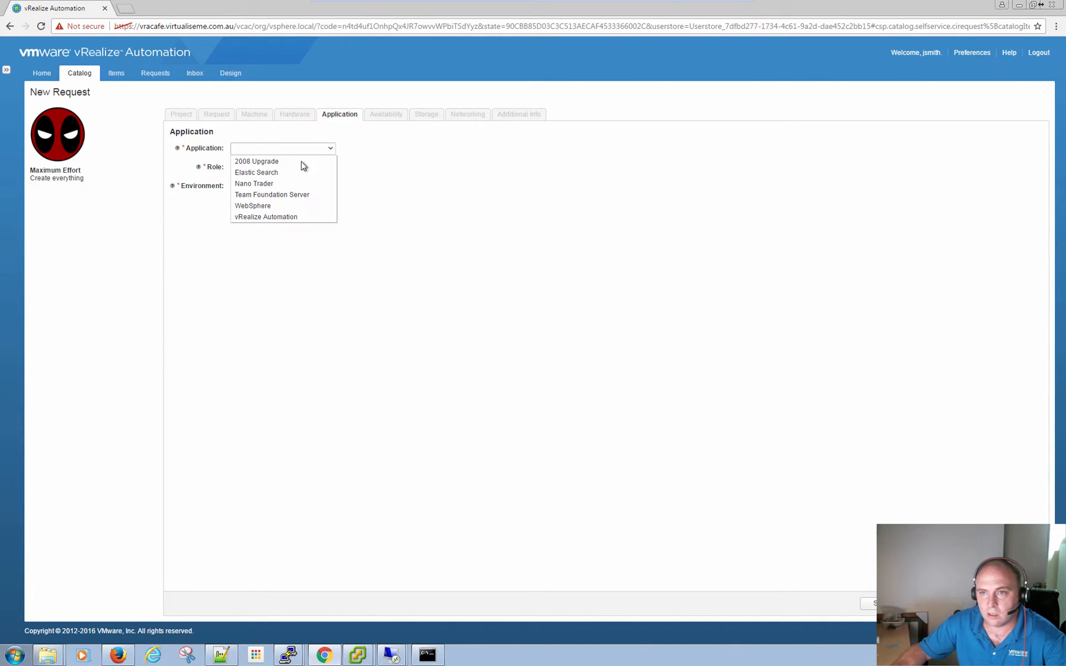
left_click(272, 216)
left_click(269, 168)
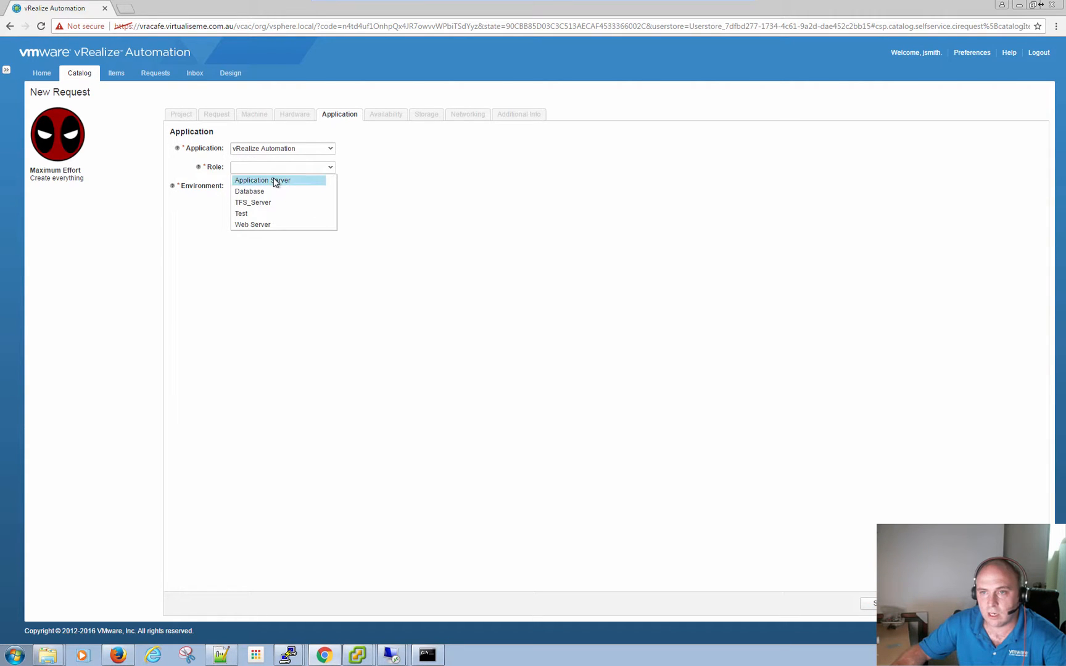
left_click(275, 181)
left_click(262, 186)
left_click(259, 199)
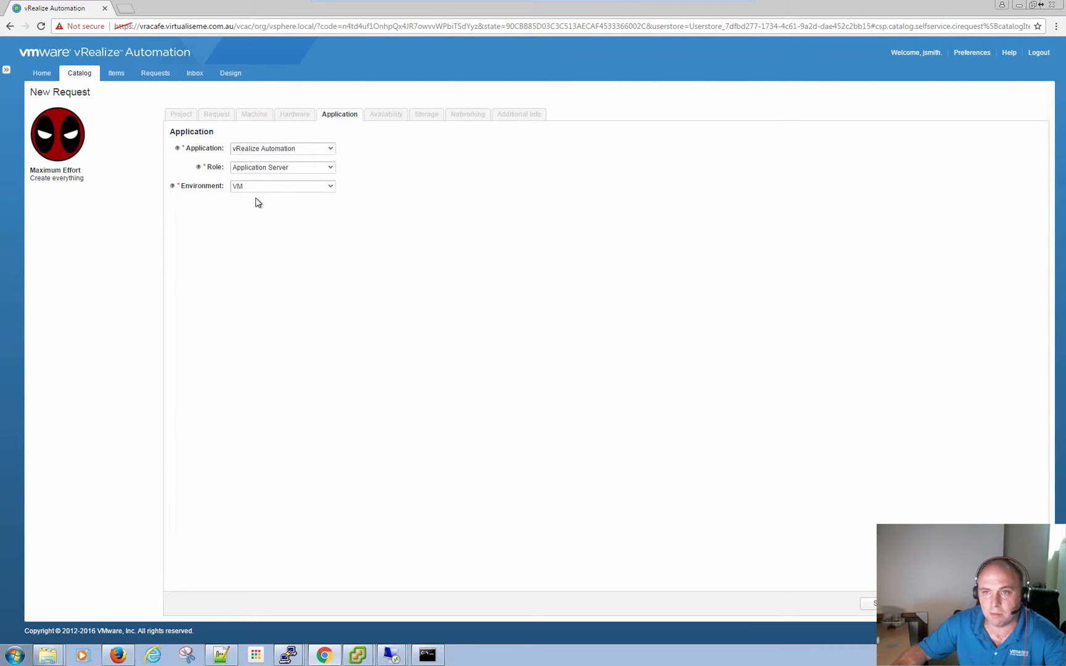
left_click(973, 604)
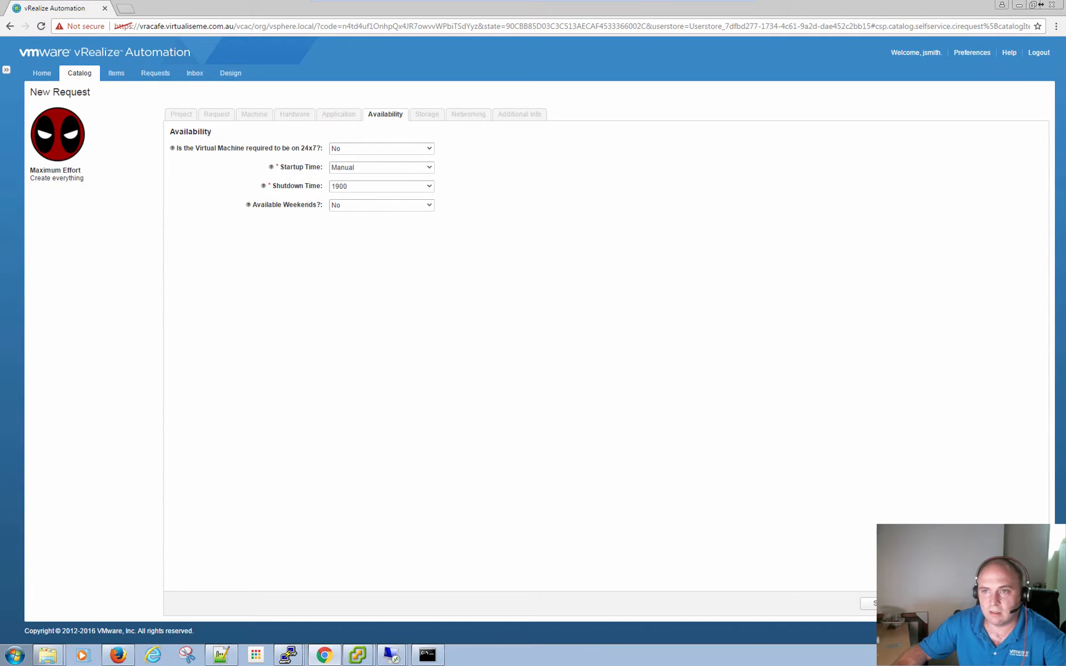
left_click(973, 603)
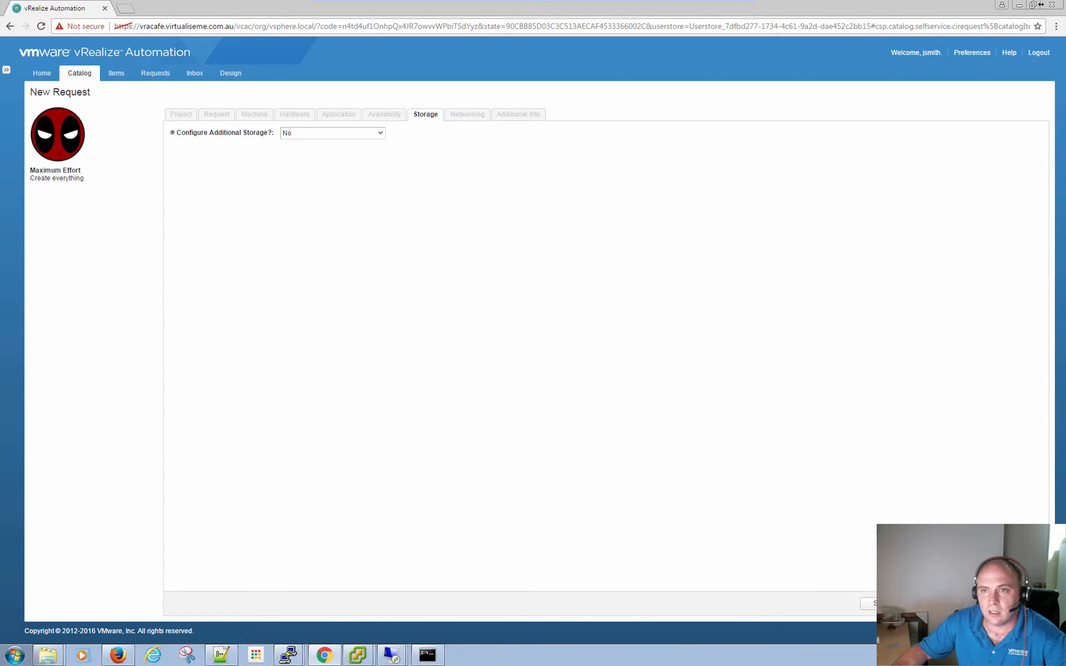
Preview the additional storage options, set additional storage back to No, and continue to the networking settings.
left_click(364, 134)
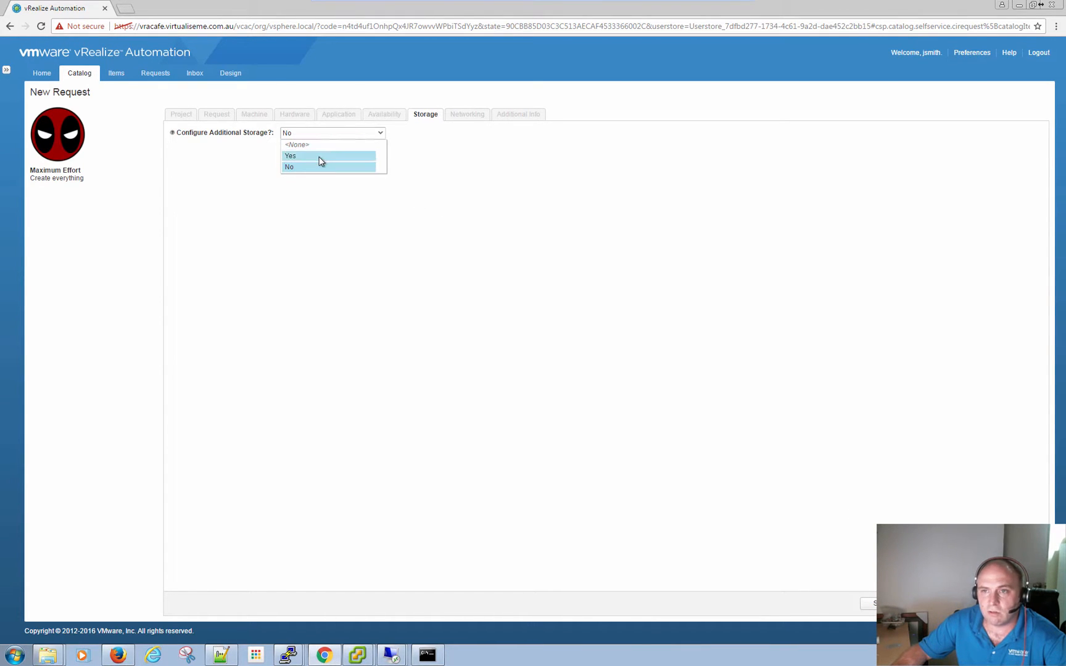
left_click(333, 158)
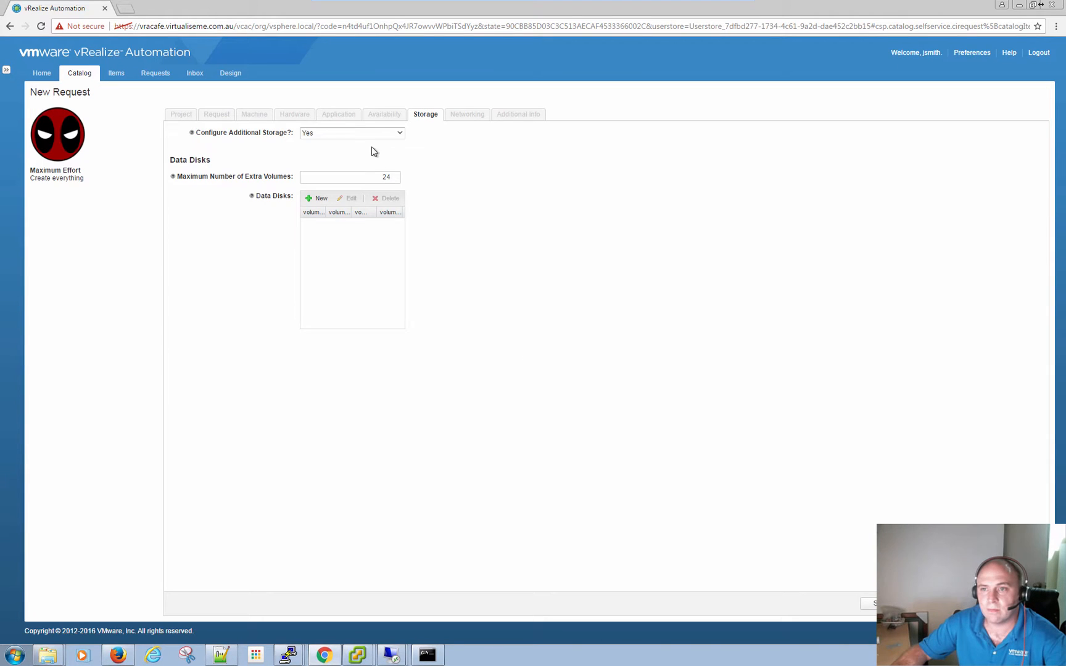
left_click(343, 132)
left_click(338, 169)
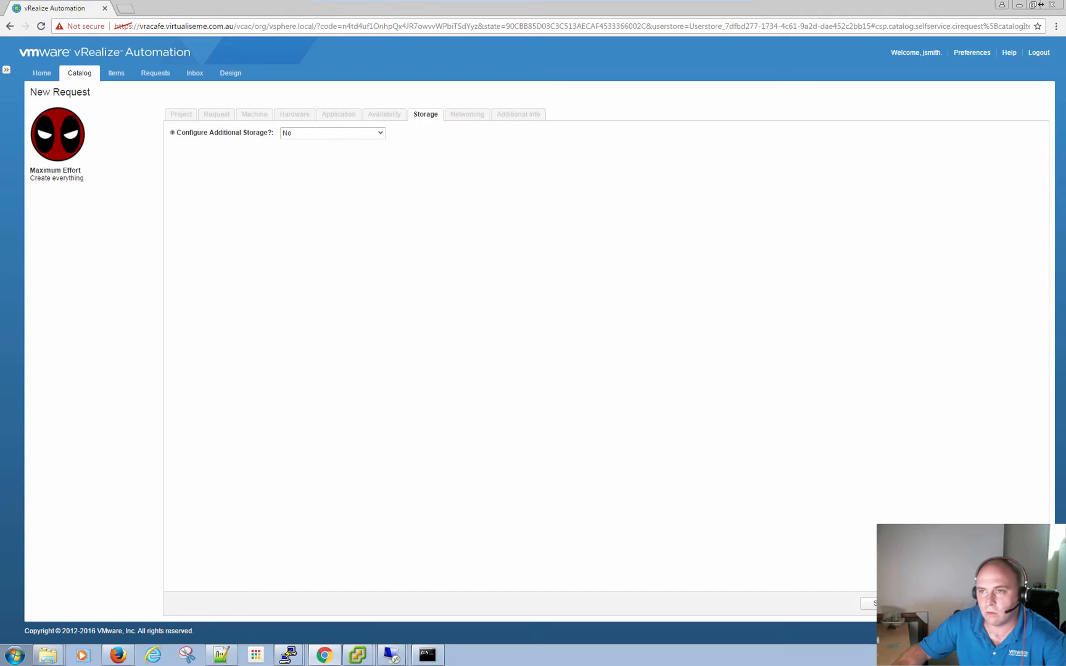
left_click(467, 114)
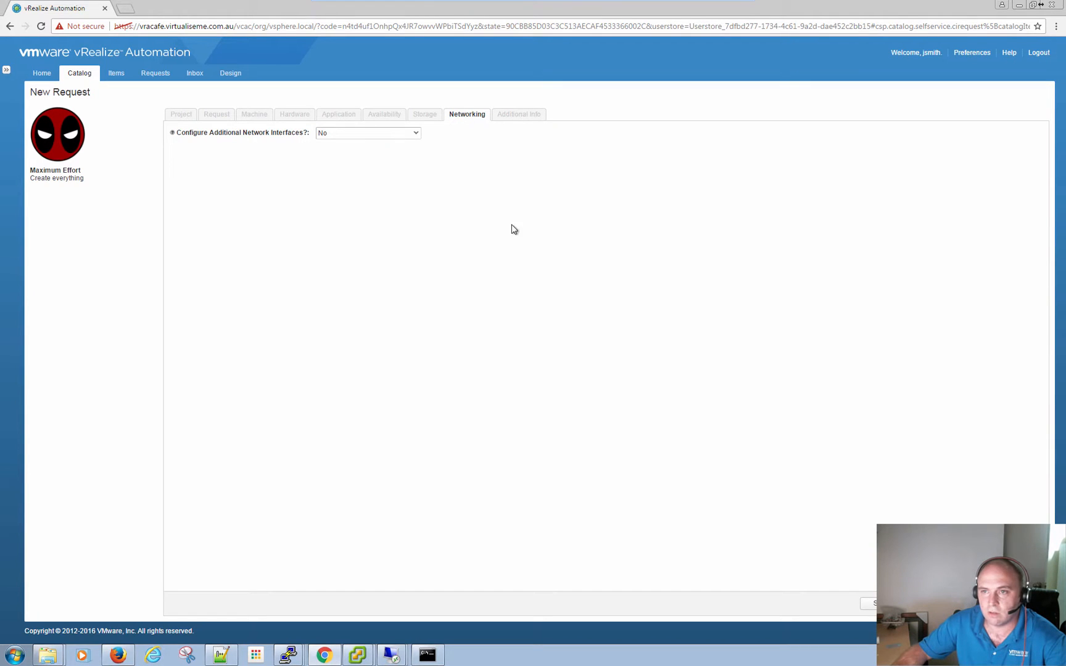
Preview the extra network interface options and set additional network interfaces back to No.
left_click(381, 134)
left_click(357, 154)
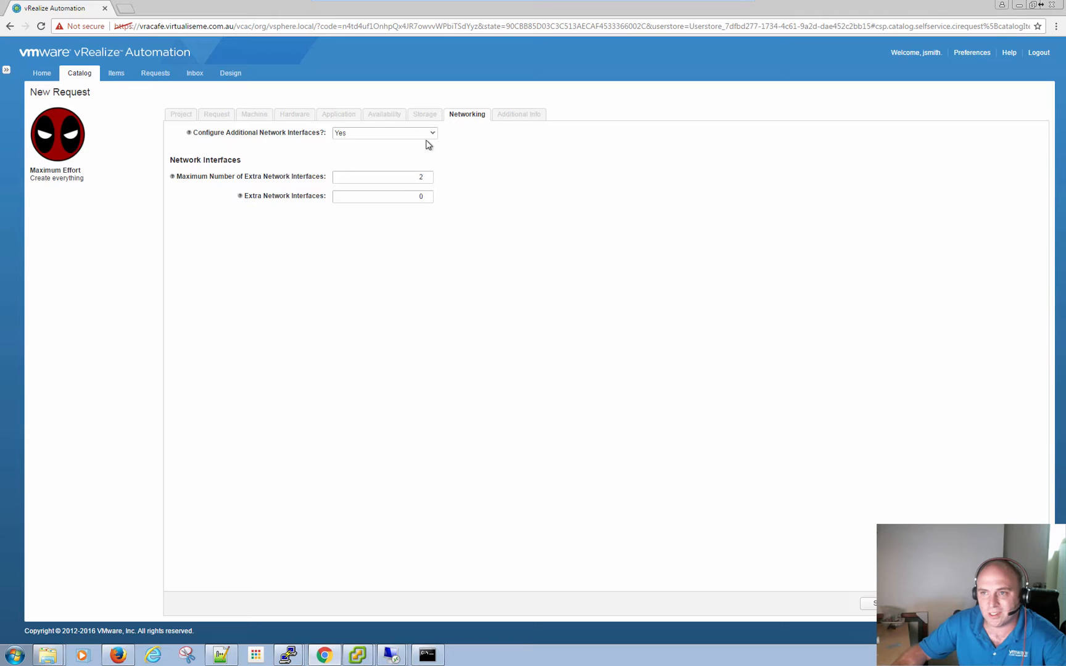
left_click(421, 136)
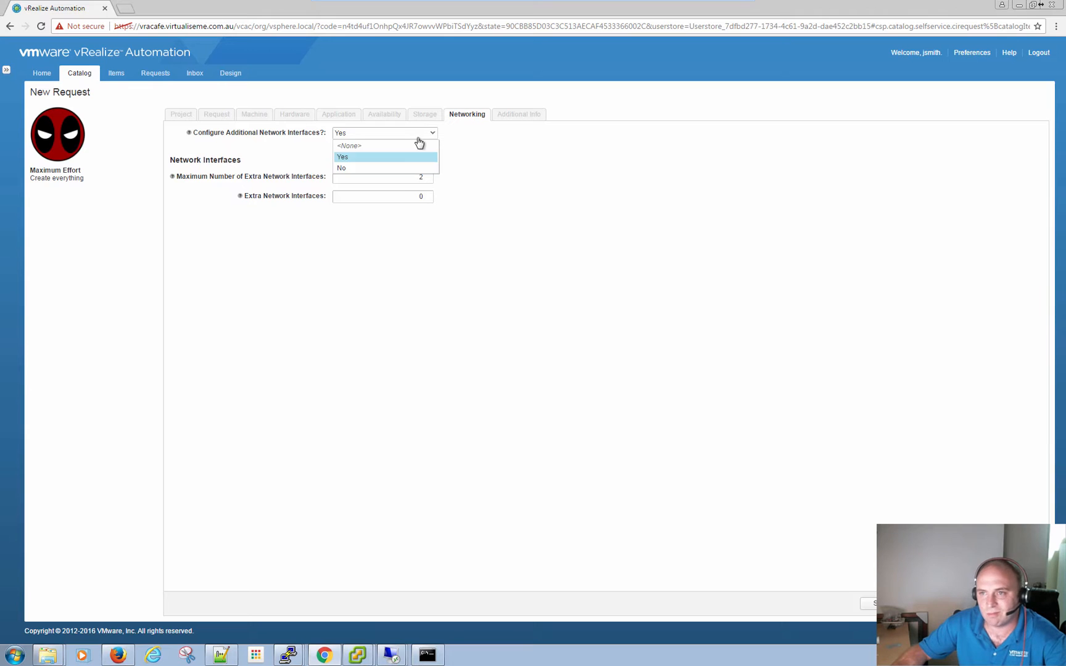
left_click(369, 169)
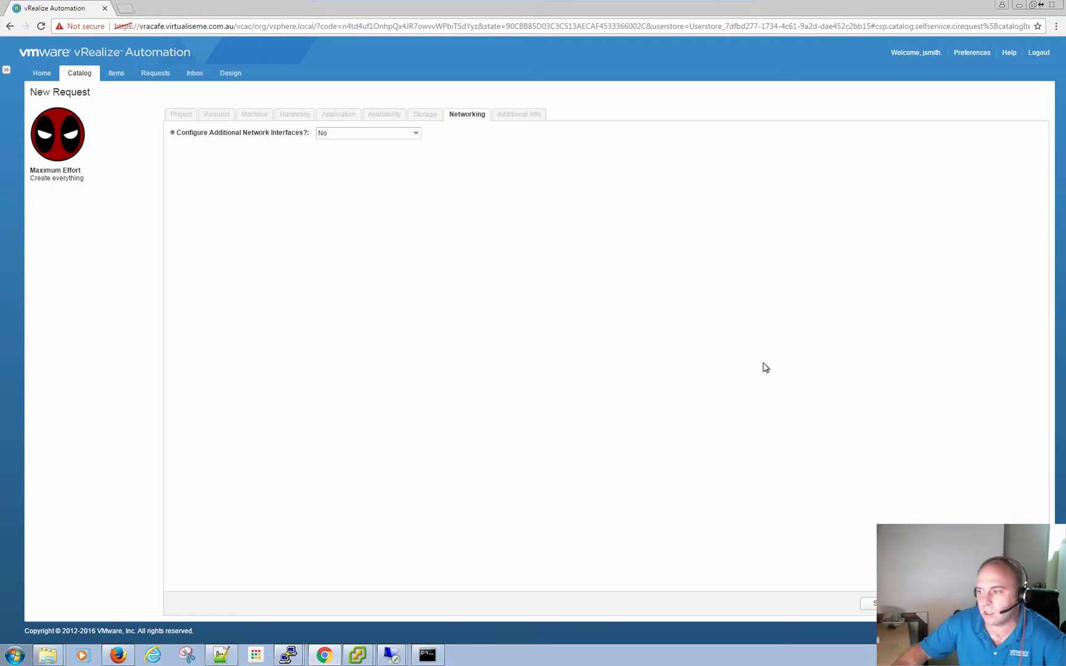
Submit the Maximum Effort request with the additional info left blank, and dismiss the confirmation.
left_click(976, 603)
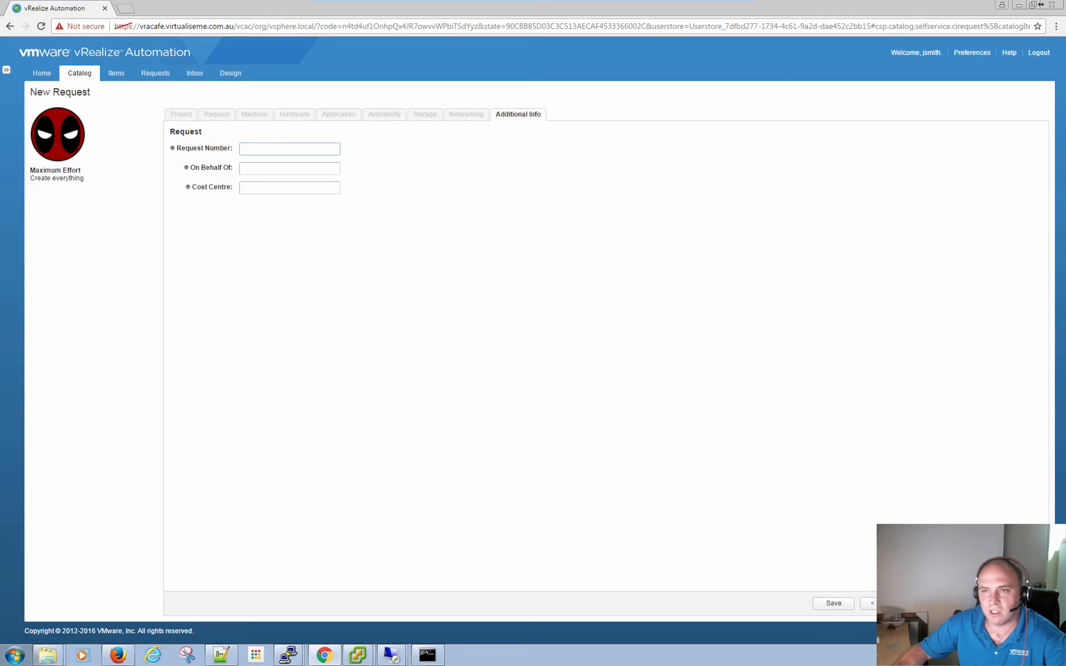
left_click(976, 603)
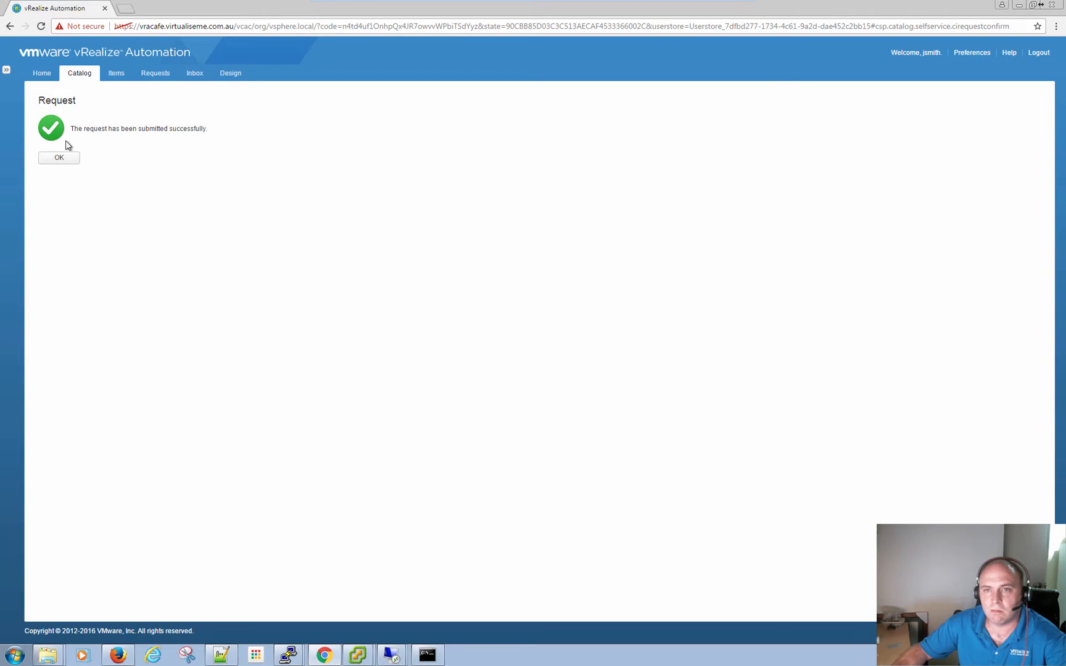
left_click(65, 159)
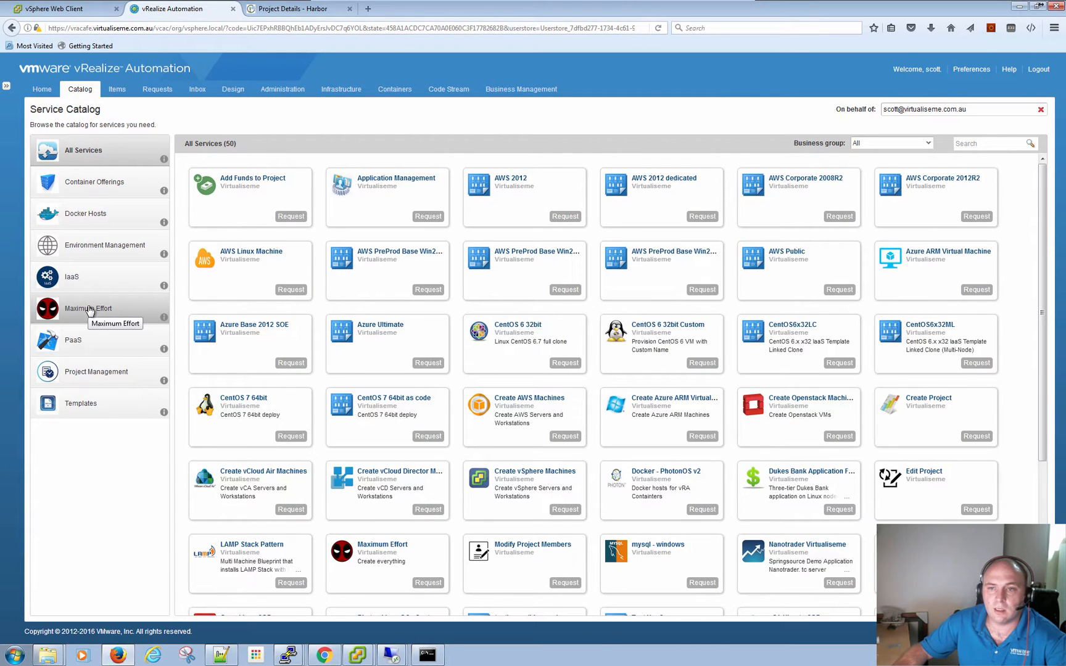
In the Firefox session, open a Create AWS Machines request from the IaaS services and check which project codes are offered.
left_click(75, 281)
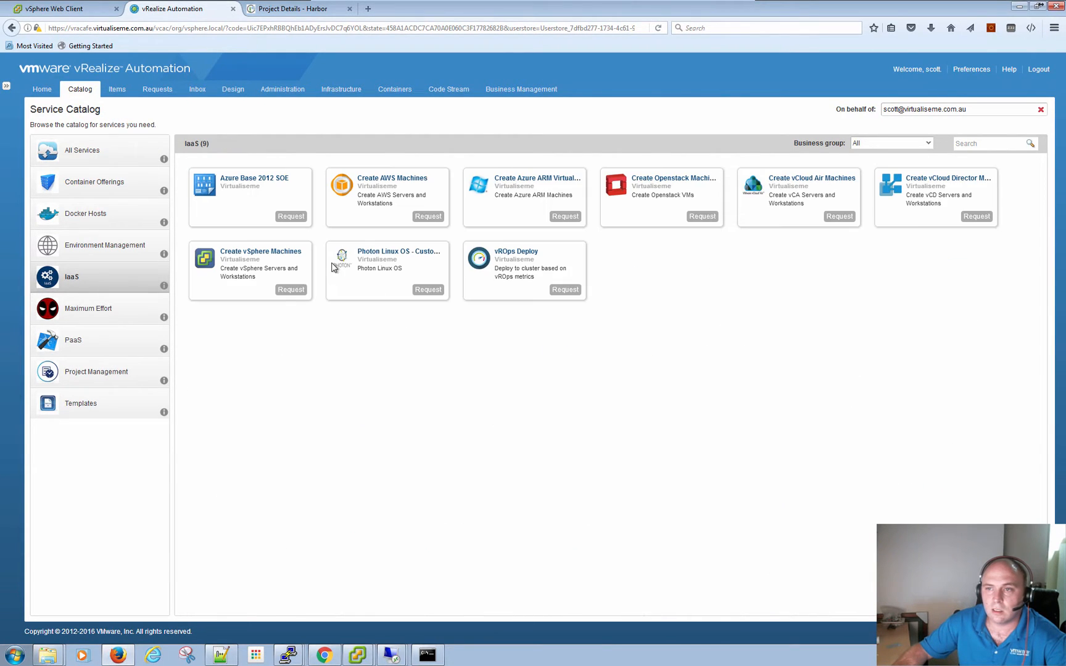
left_click(432, 217)
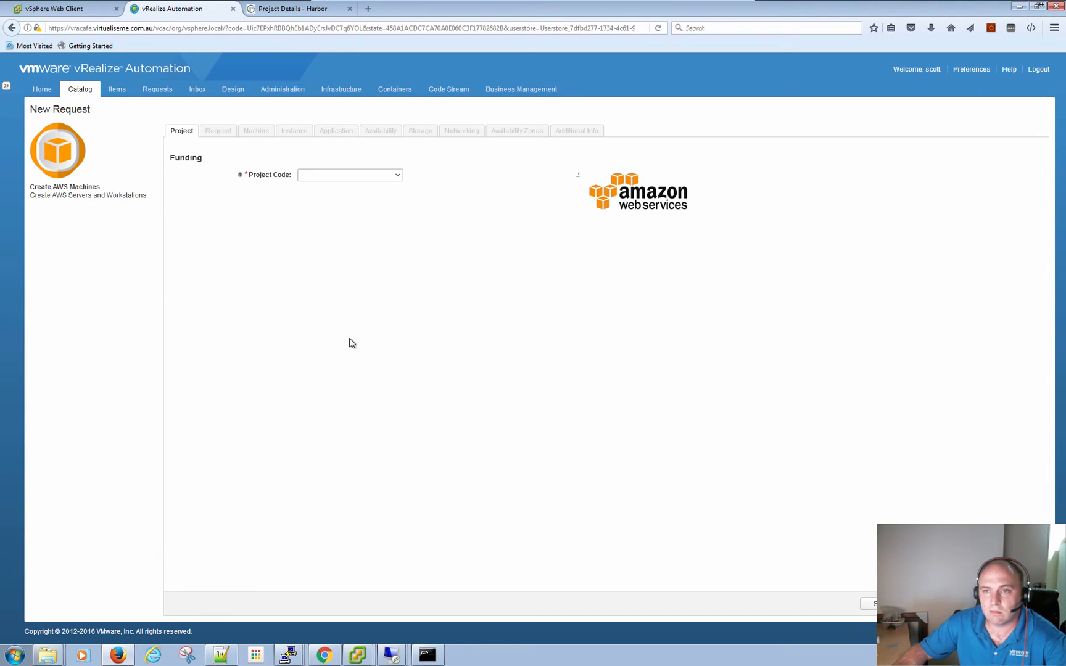
left_click(355, 176)
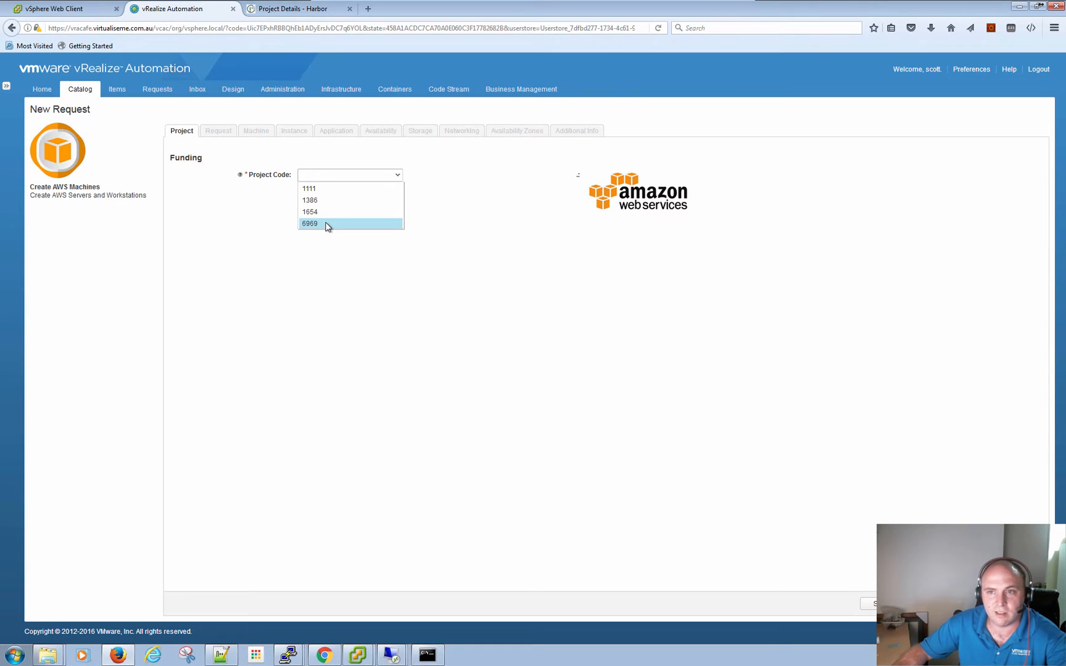
left_click(377, 324)
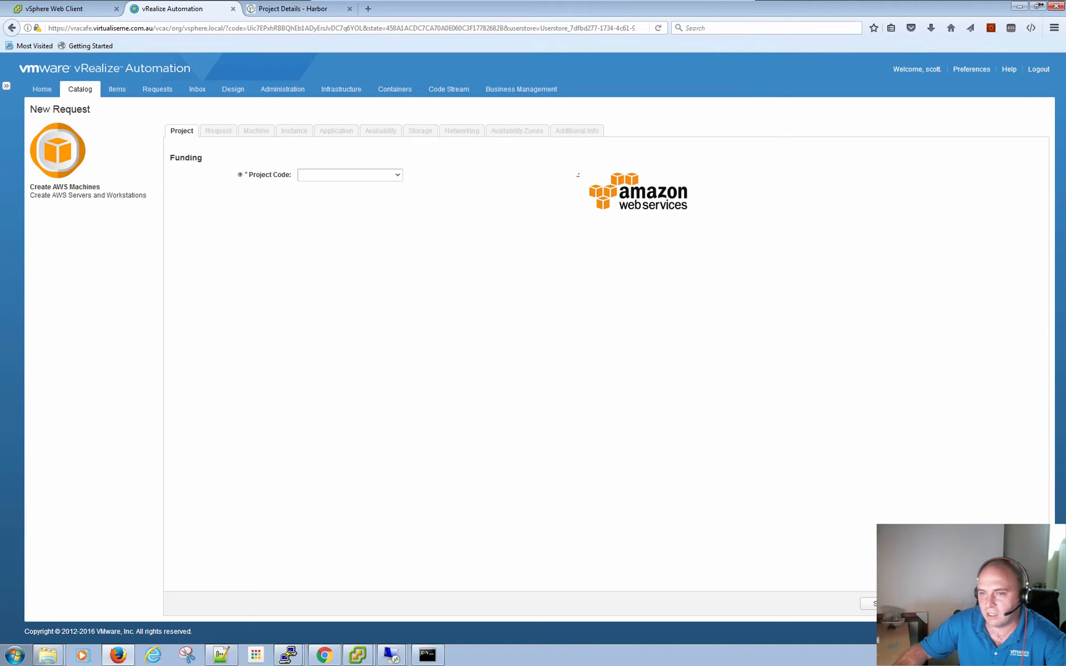
Start an Edit Project request from the Project Management services for project code 8668.
left_click(80, 90)
left_click(77, 245)
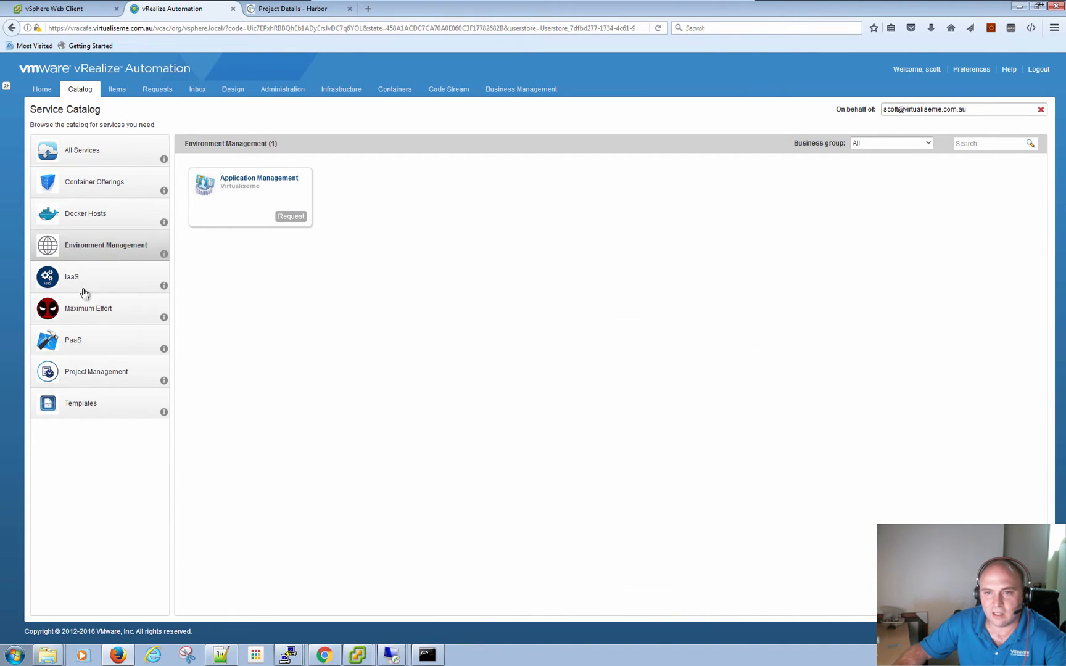
left_click(89, 372)
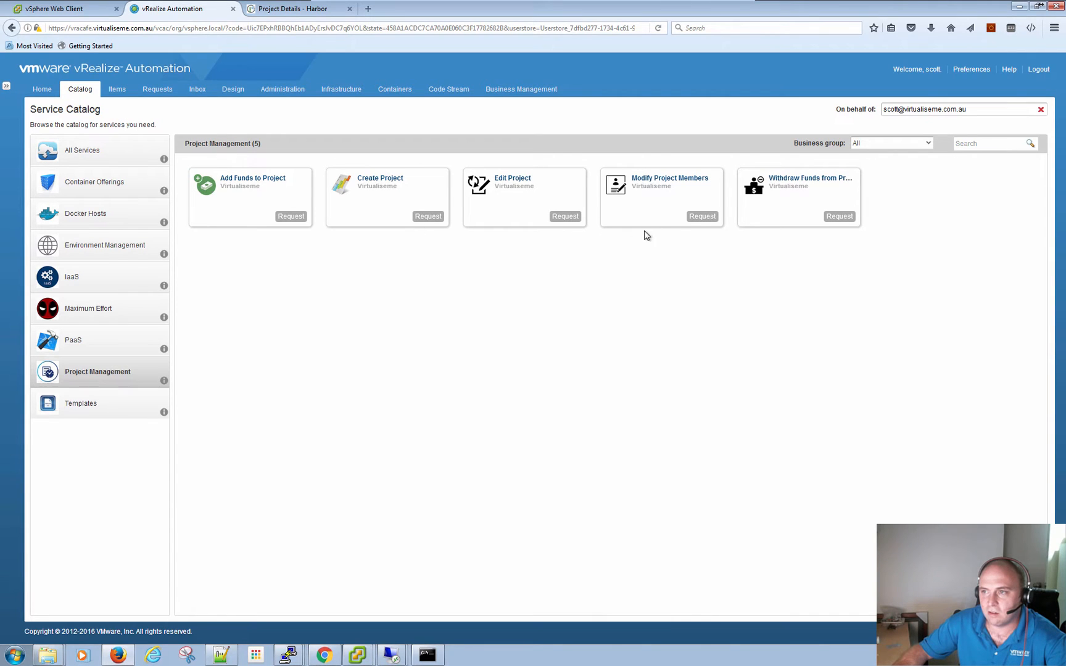
left_click(567, 217)
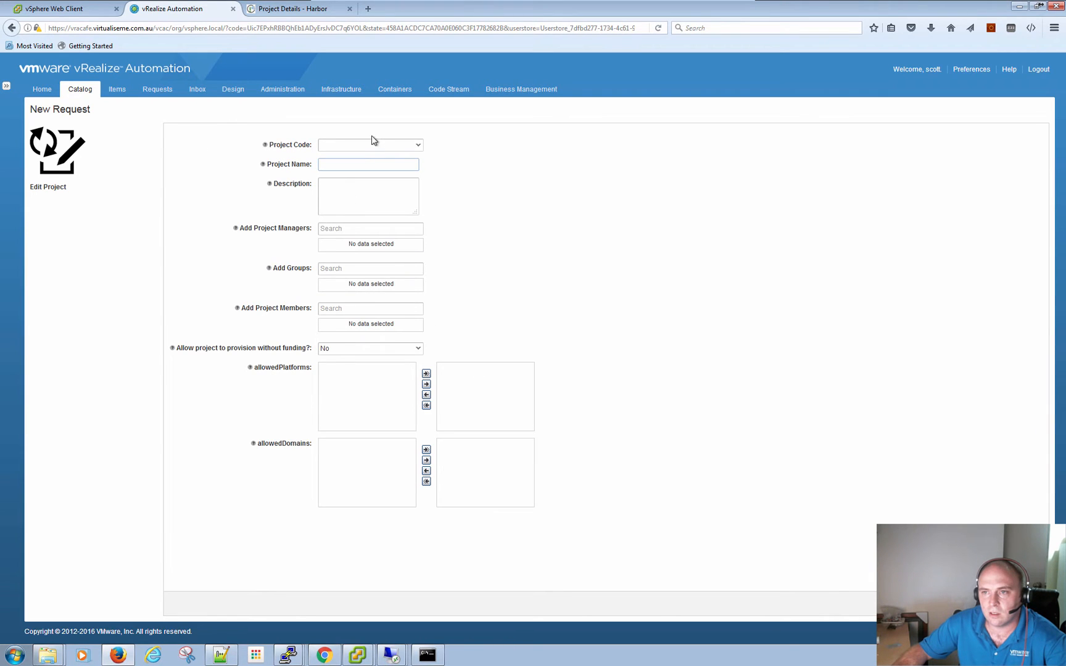
left_click(372, 145)
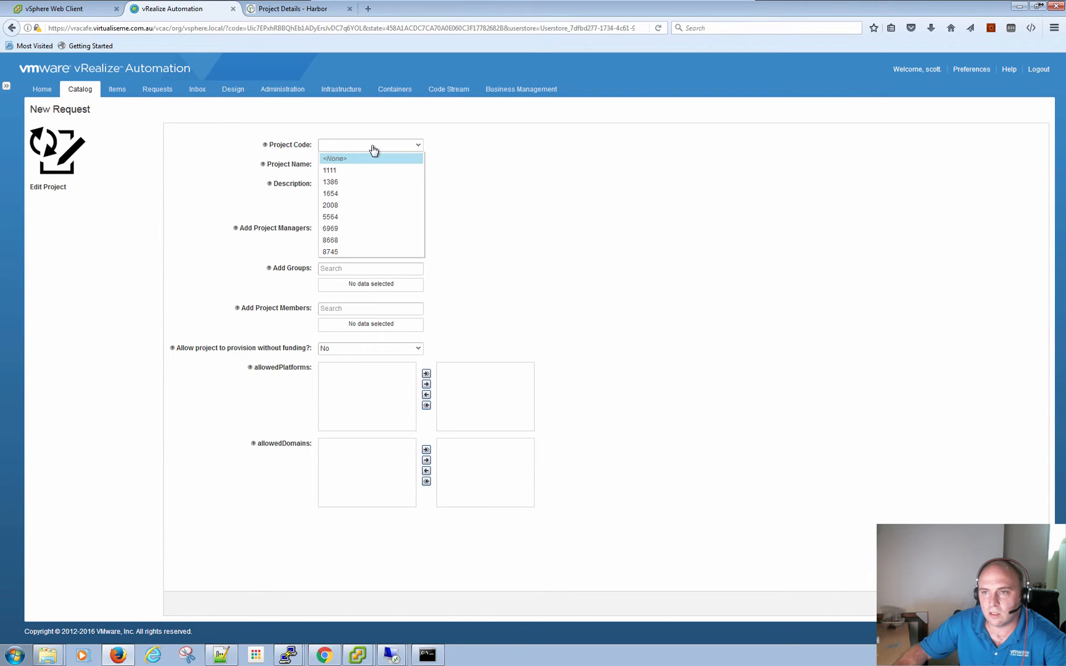
left_click(344, 240)
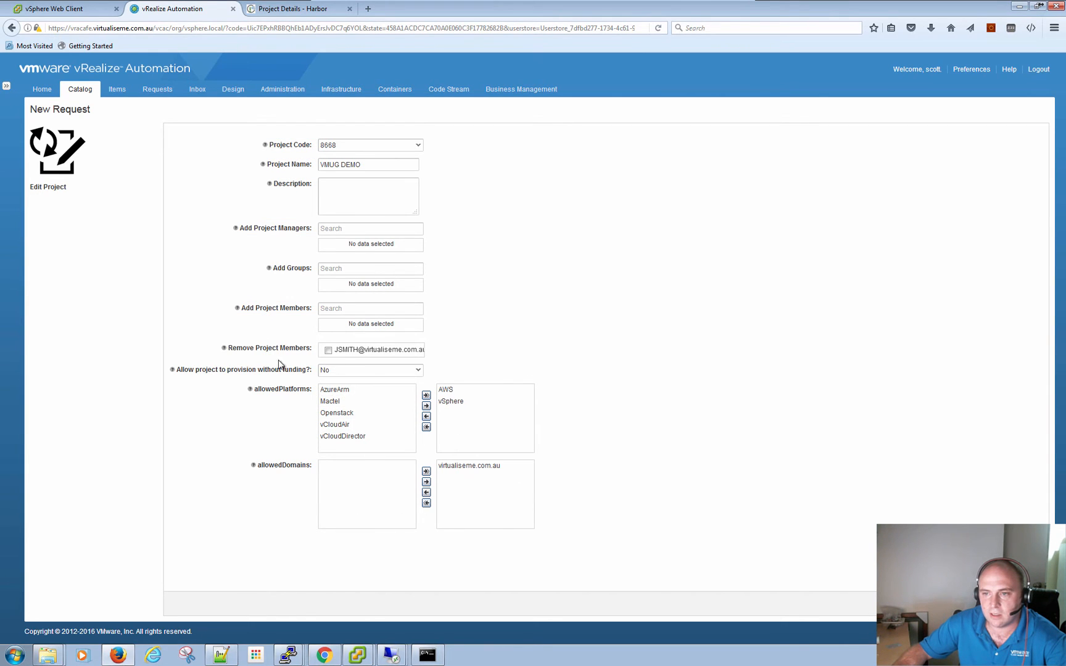
Add the second user as a member of the VMUG DEMO project, submit the edit request and dismiss the confirmation.
left_click(351, 308)
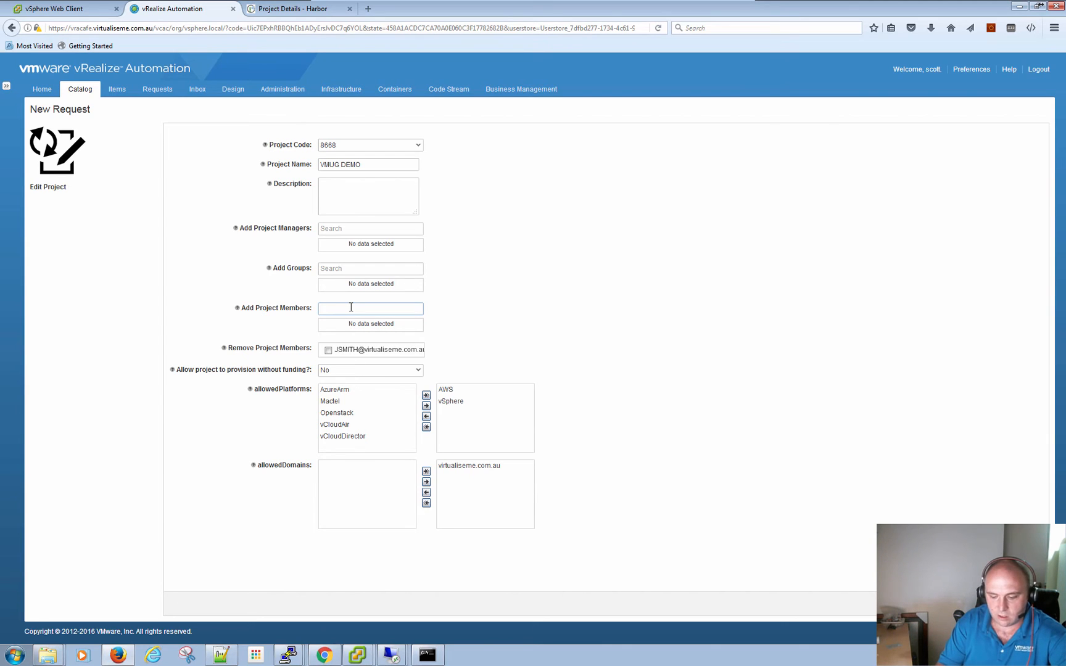
type("scott")
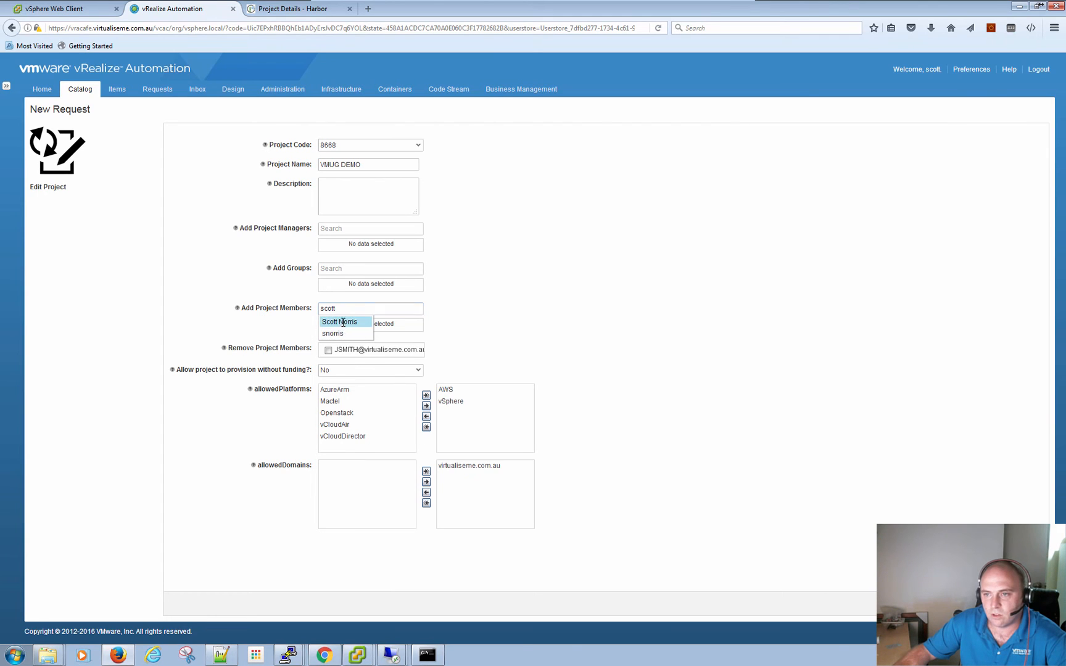
left_click(343, 323)
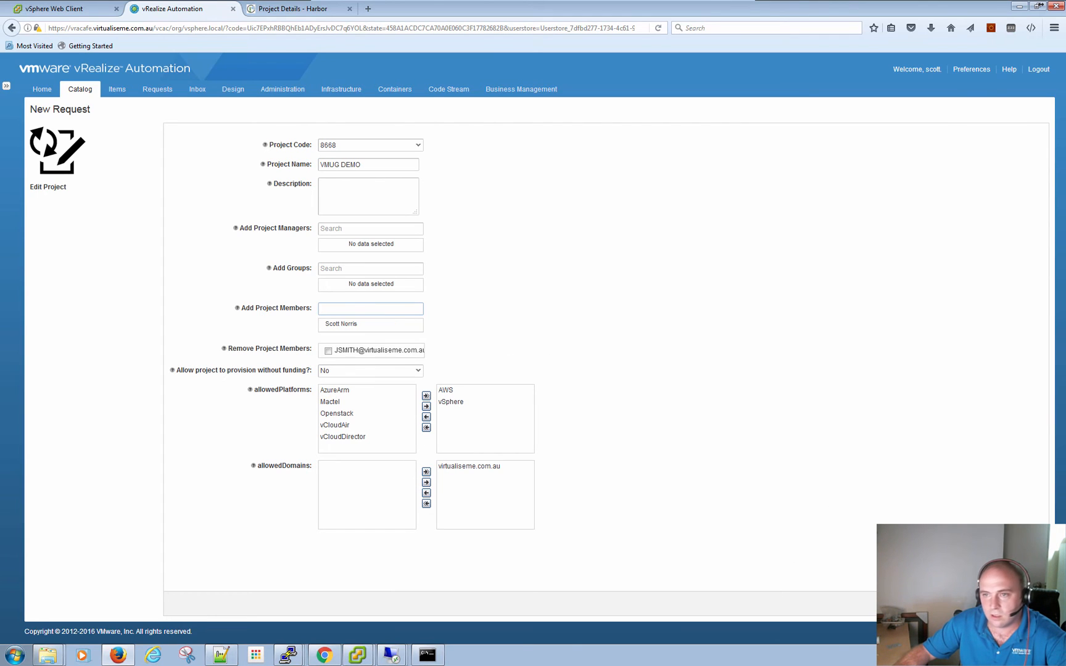
left_click(979, 604)
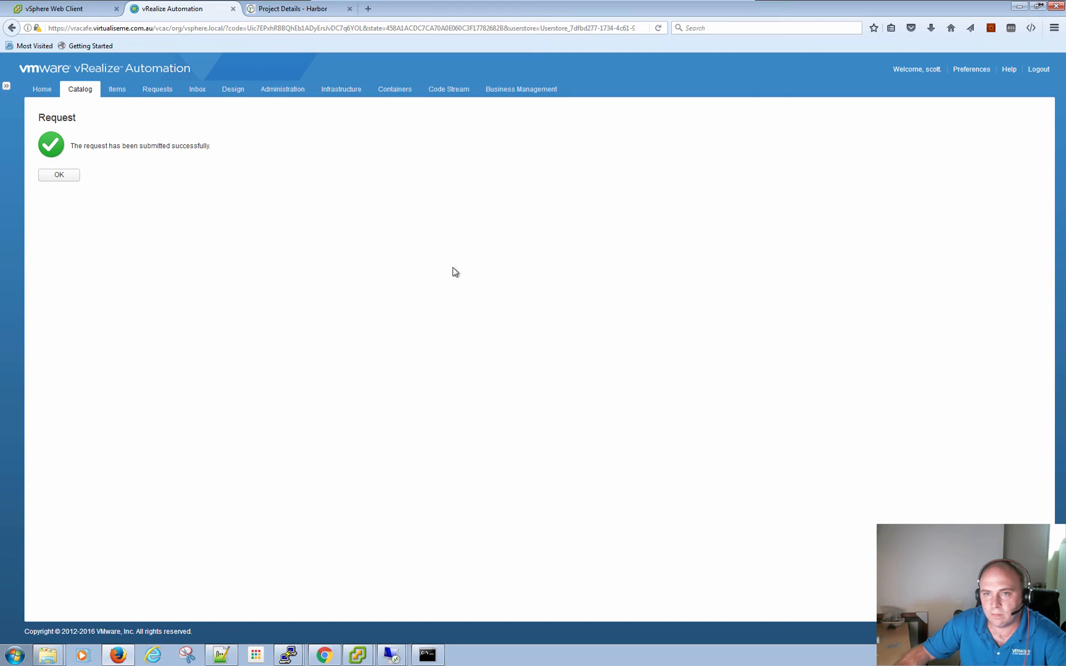
left_click(59, 175)
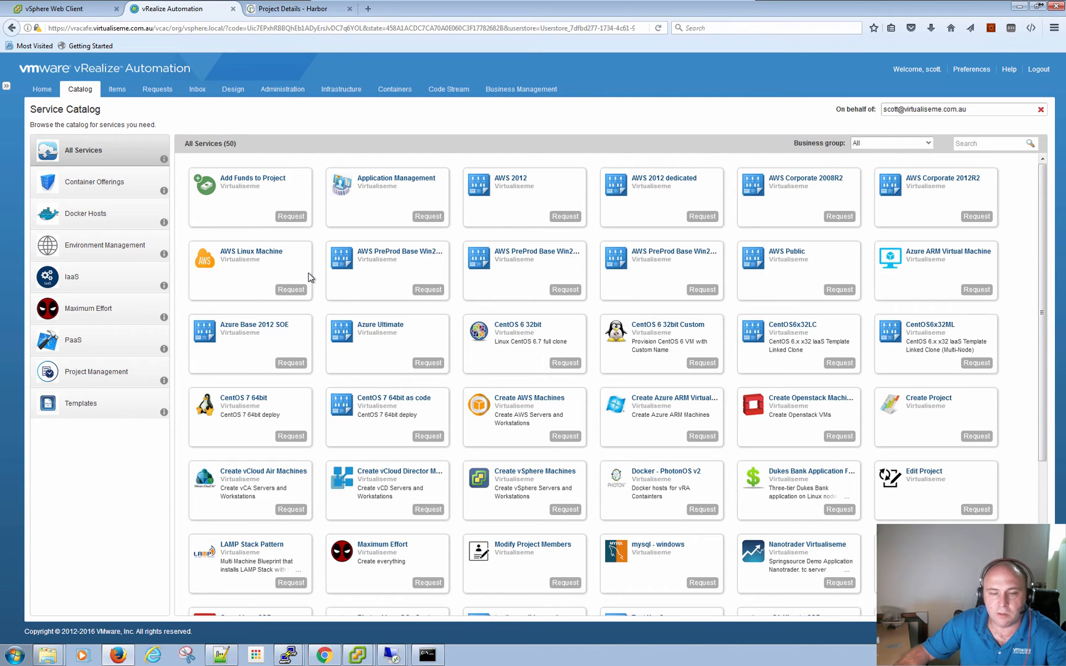
Start a Create vSphere Machines request, cancel the Windows Activation prompt, and fund the request with project code 8668.
left_click(86, 288)
left_click(285, 293)
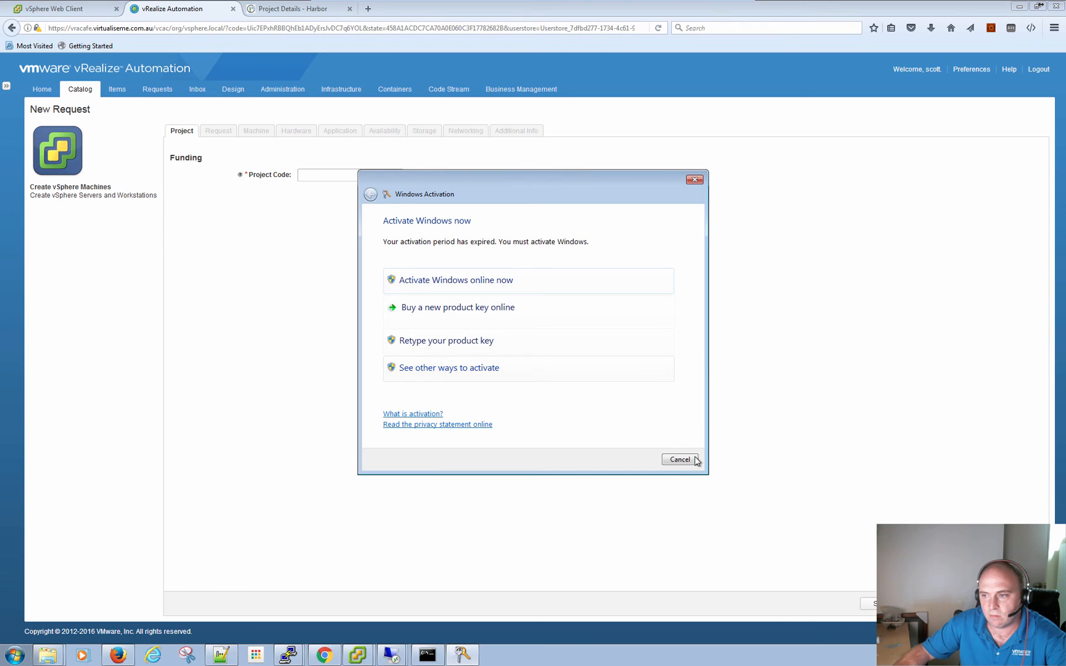
left_click(680, 460)
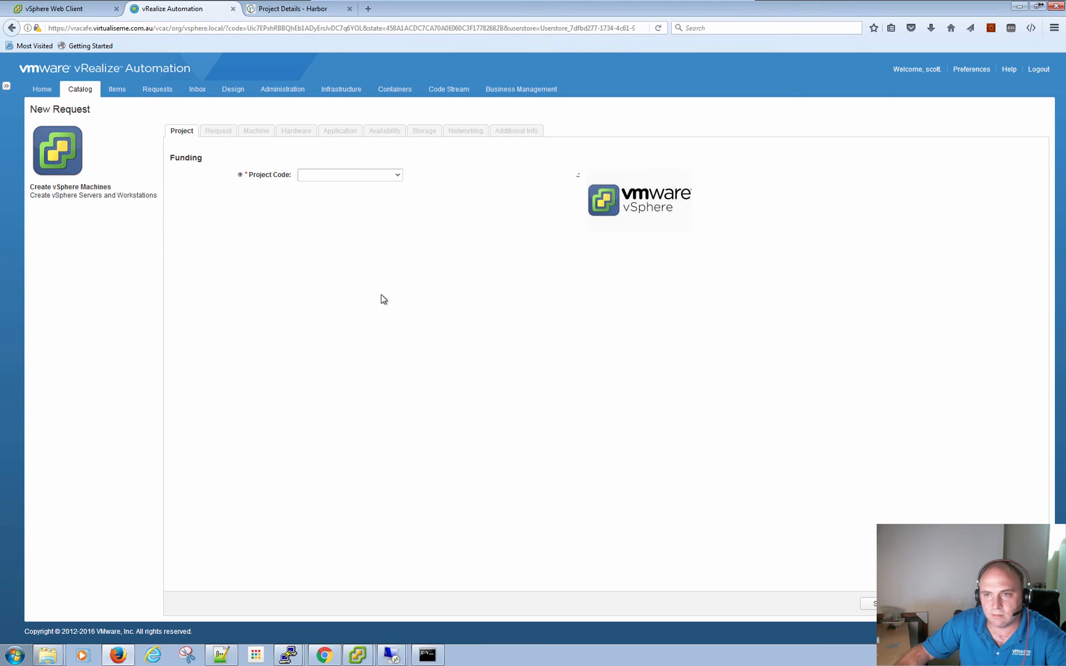
left_click(355, 176)
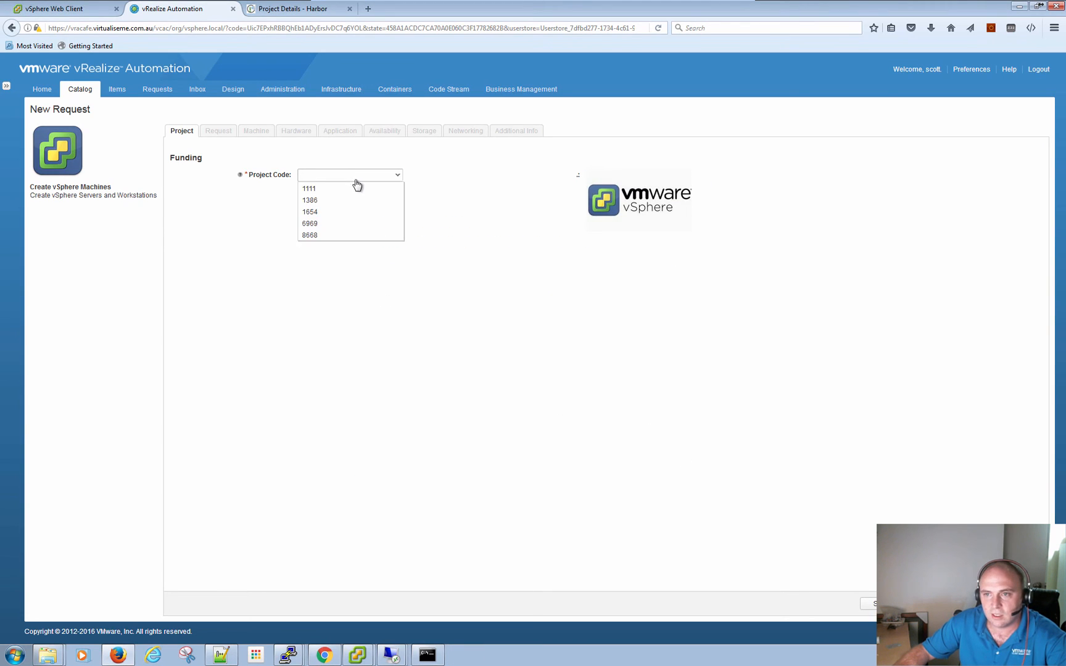
left_click(337, 237)
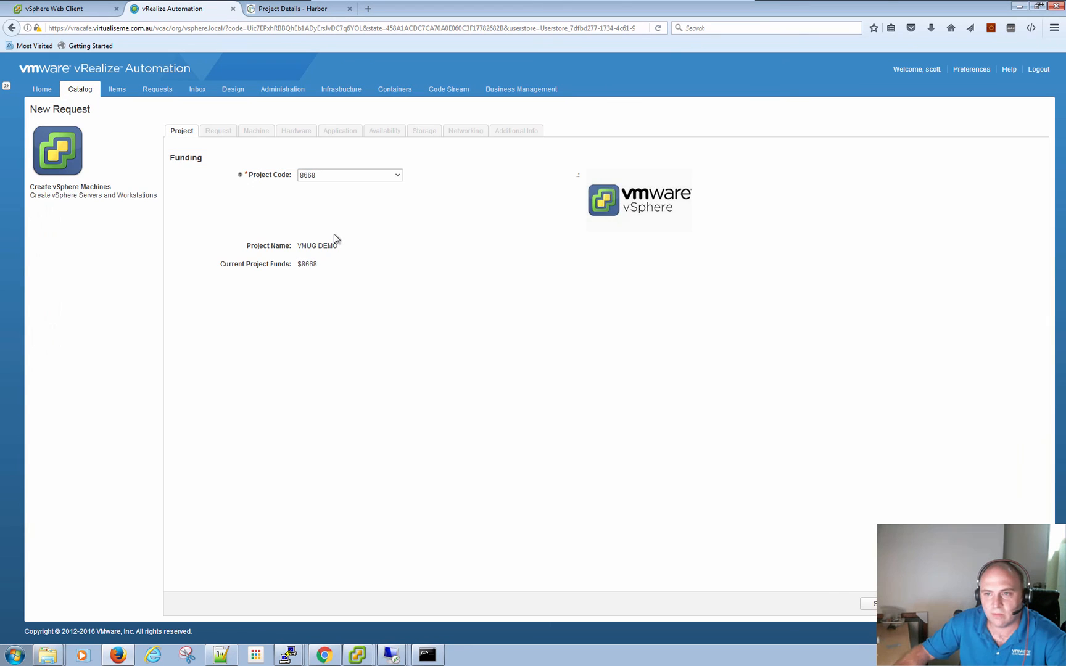